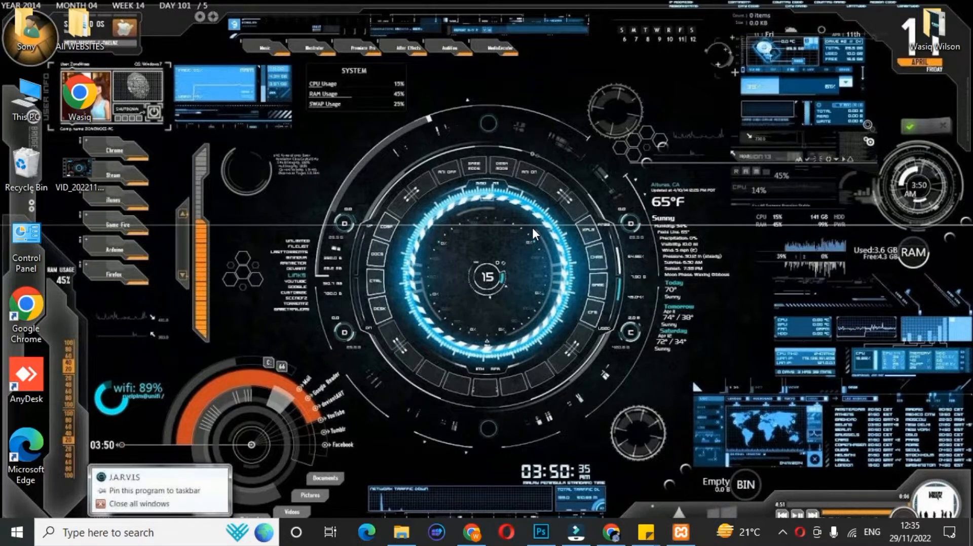
# Start the Apache and MySQL modules in the XAMPP Control Panel, and minimize its window.
pyautogui.click(691, 531)
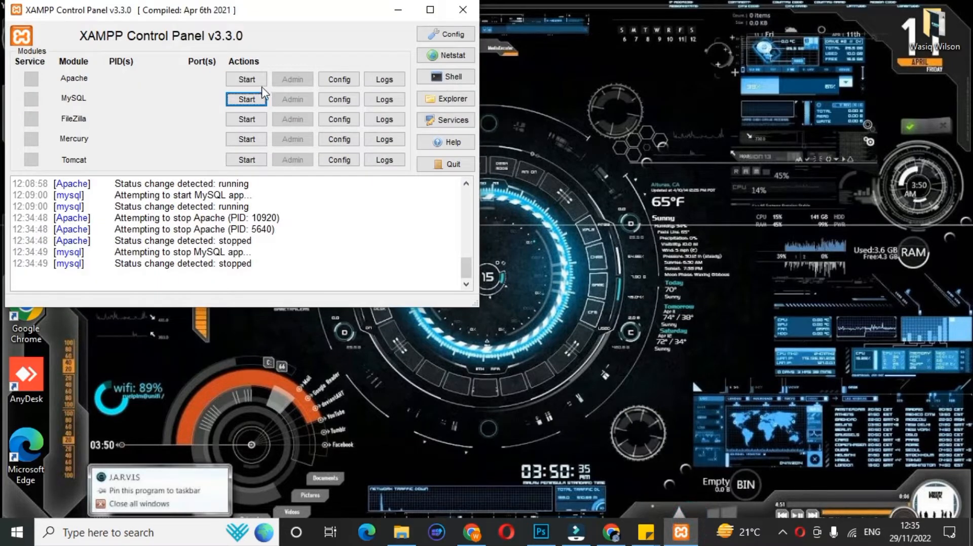
pyautogui.click(251, 80)
pyautogui.click(254, 98)
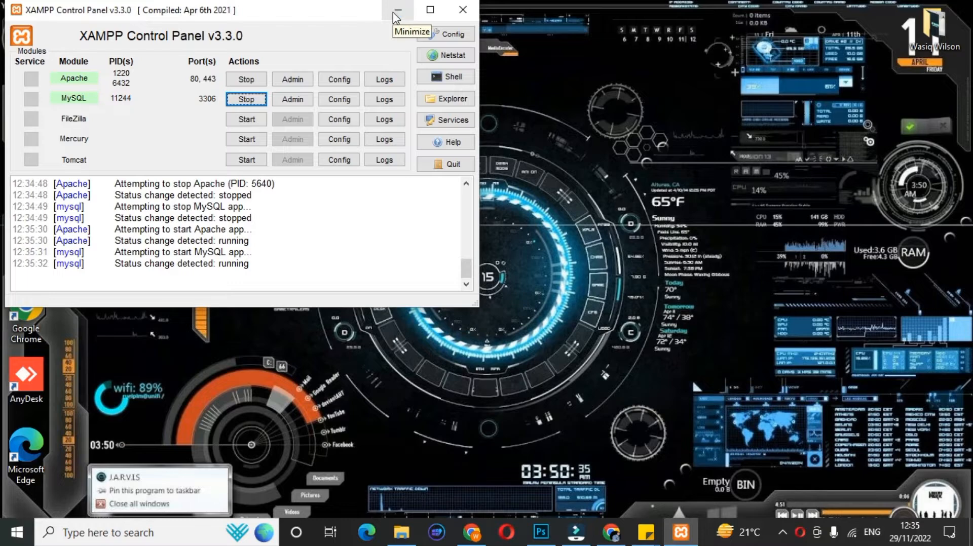
pyautogui.click(395, 15)
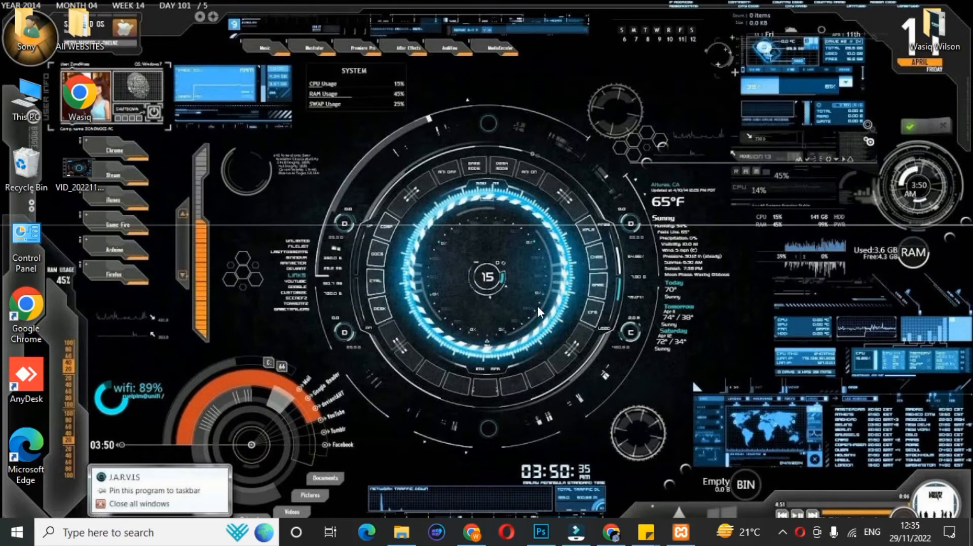
# Switch to Chrome and open the local site at localhost/mraquarius.com.
pyautogui.click(609, 532)
pyautogui.write('localhost/mraquarius.com')
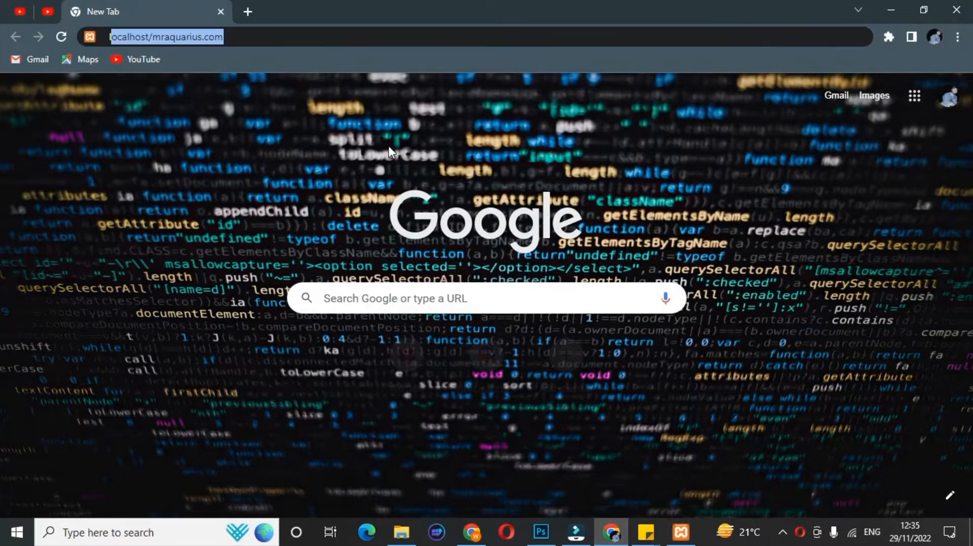
pyautogui.press('Return')
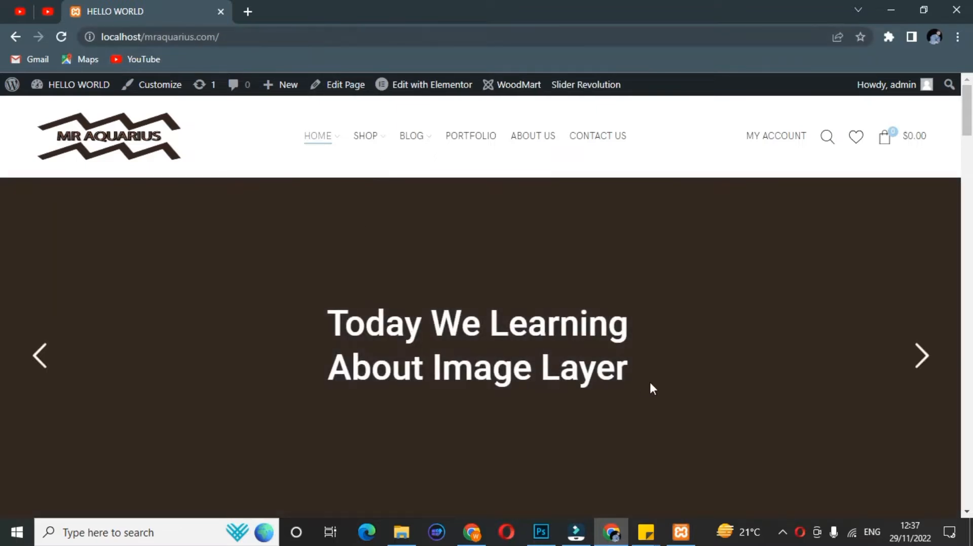
pyautogui.click(648, 379)
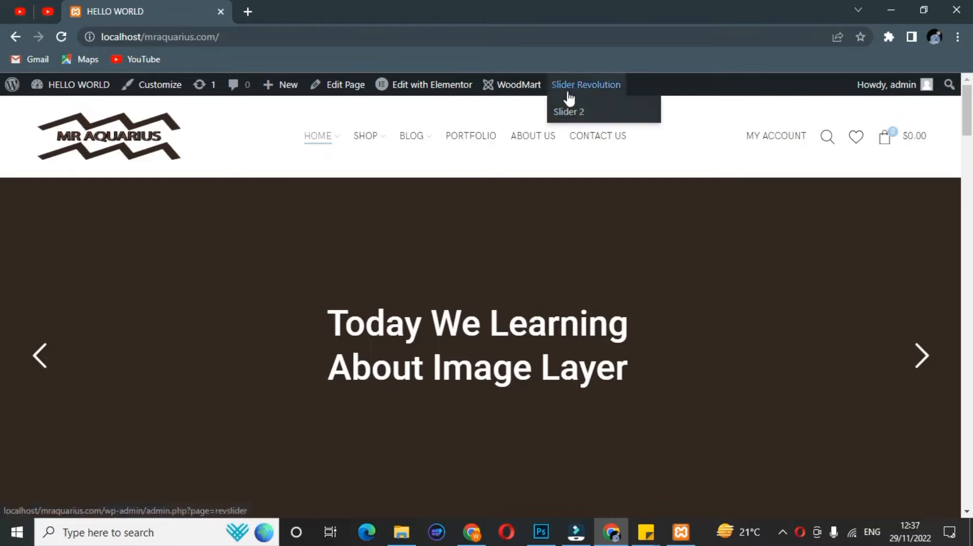
# Open Slider 2 in the Slider Revolution editor in a new tab and shrink the timeline to enlarge the canvas.
pyautogui.rightClick(570, 106)
pyautogui.click(579, 117)
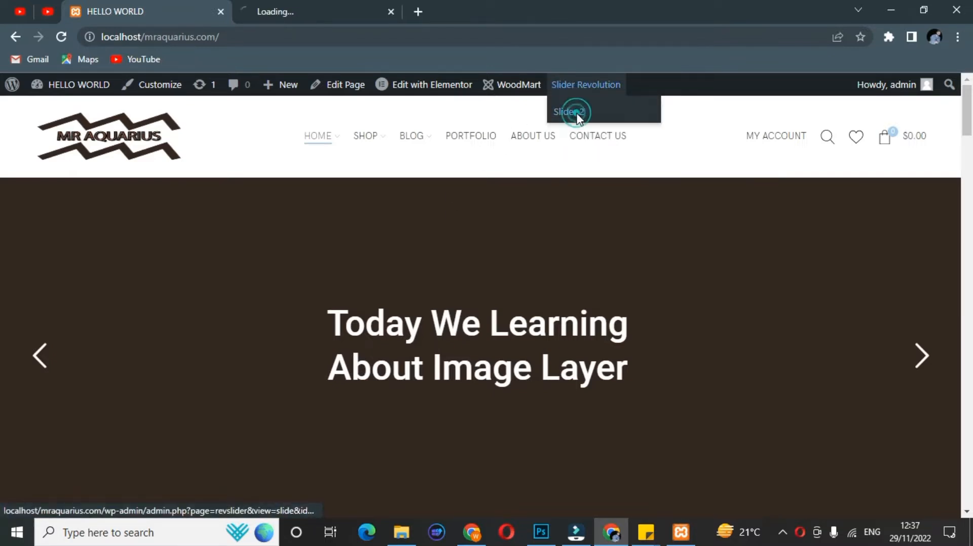
pyautogui.click(354, 7)
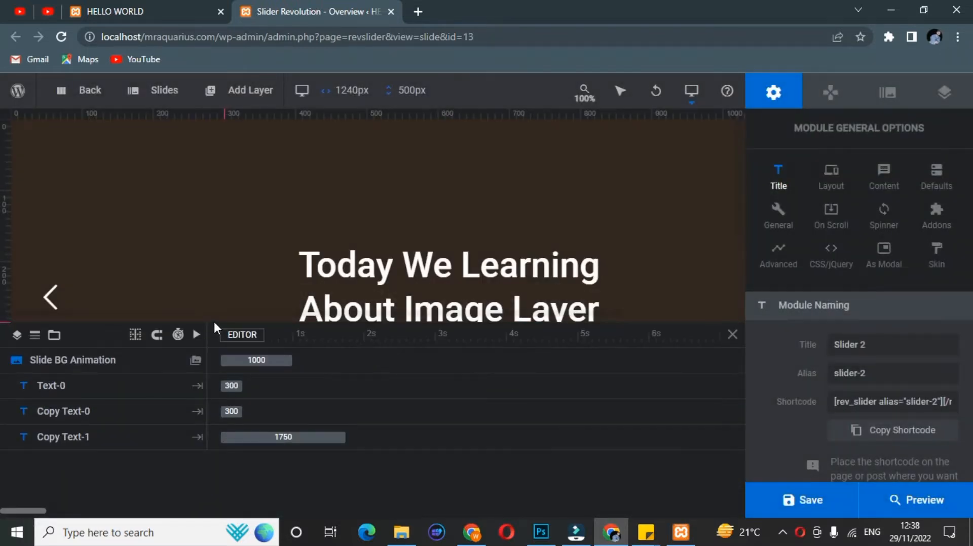
pyautogui.moveTo(214, 323); pyautogui.dragTo(209, 393)
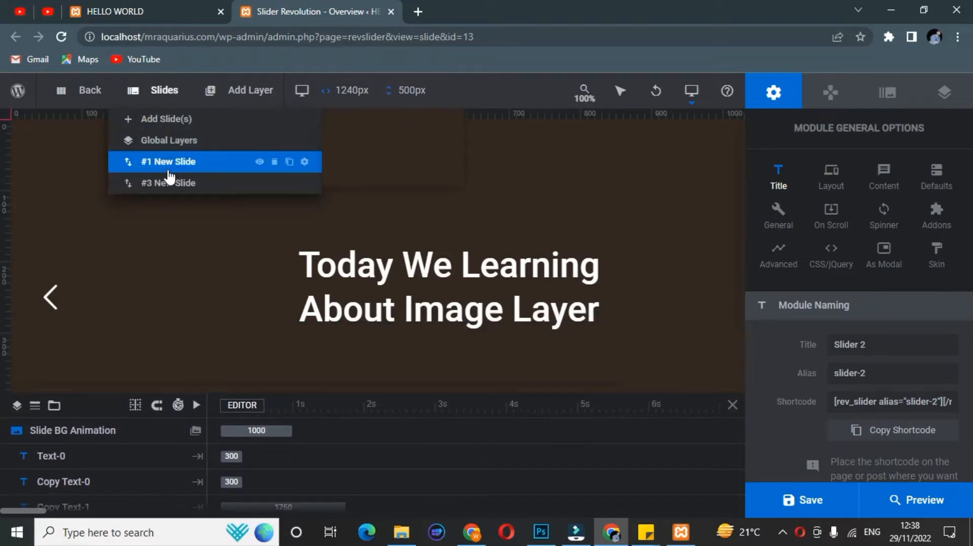
# Replace the text of the "Today We Learning" layer with "Welcome To".
pyautogui.click(421, 266)
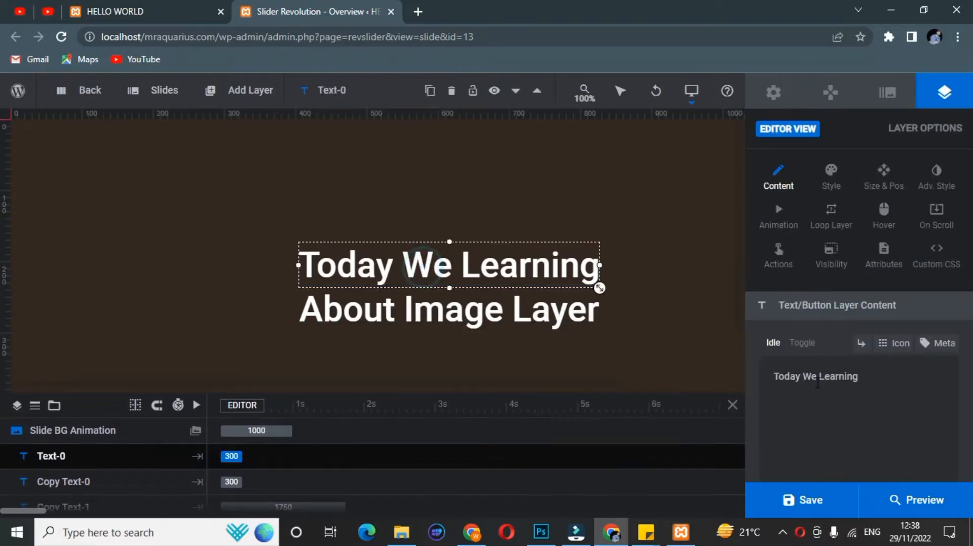
pyautogui.moveTo(866, 377); pyautogui.dragTo(769, 385)
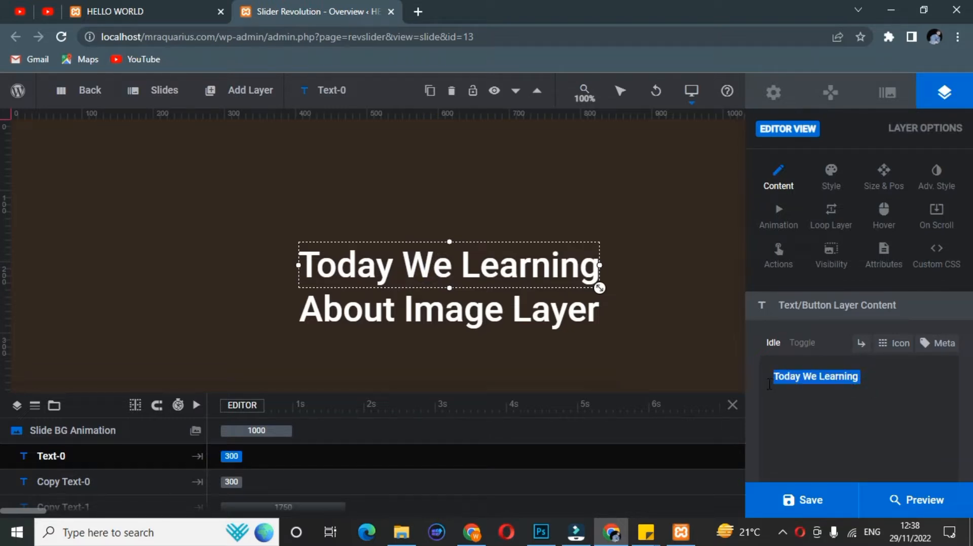
pyautogui.write('Welcome')
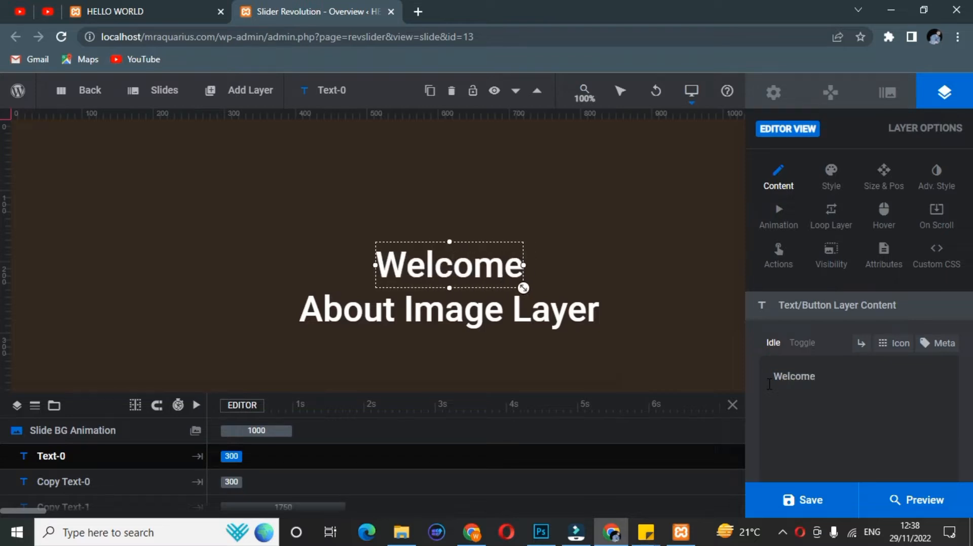
pyautogui.write(' To')
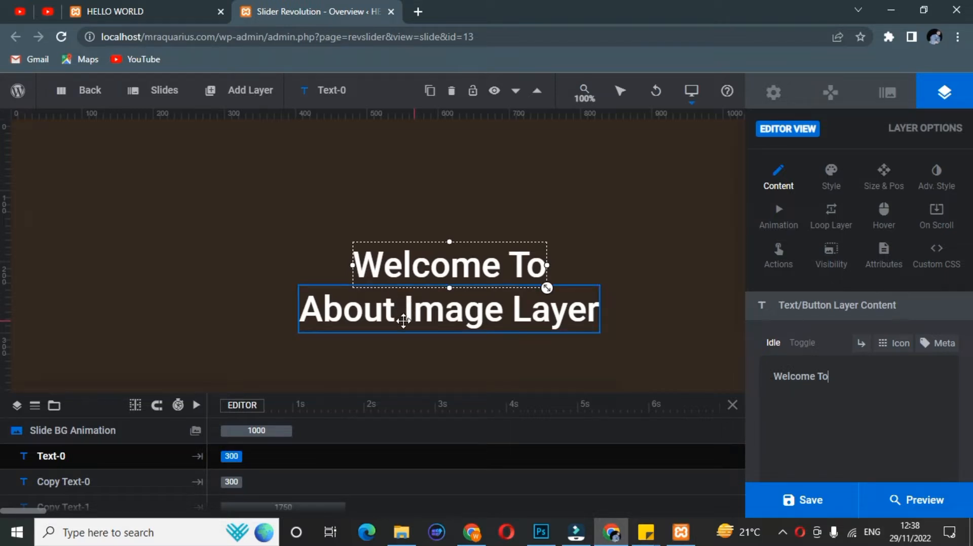
# Replace the text of the "About Image Layer" layer with "Mr Aquarius".
pyautogui.click(404, 321)
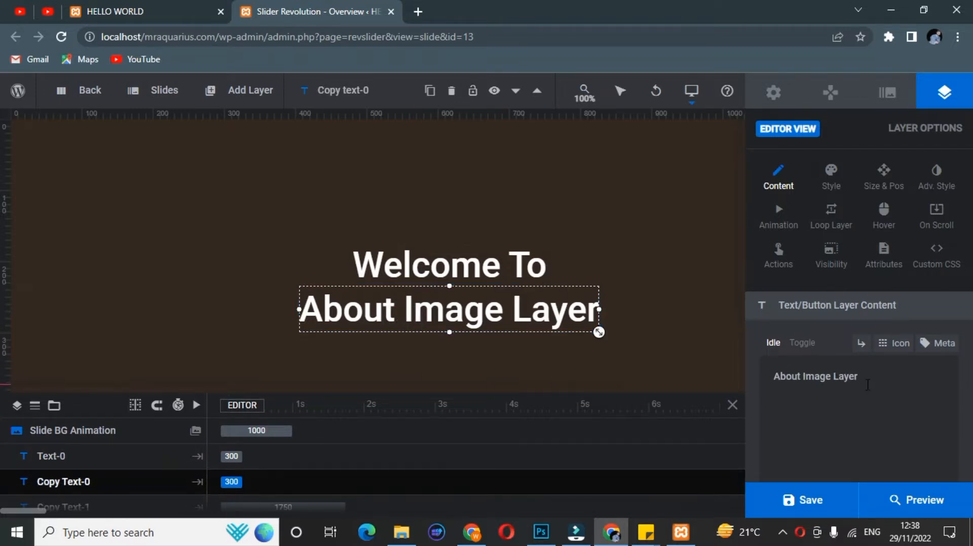
pyautogui.moveTo(867, 385); pyautogui.dragTo(752, 384)
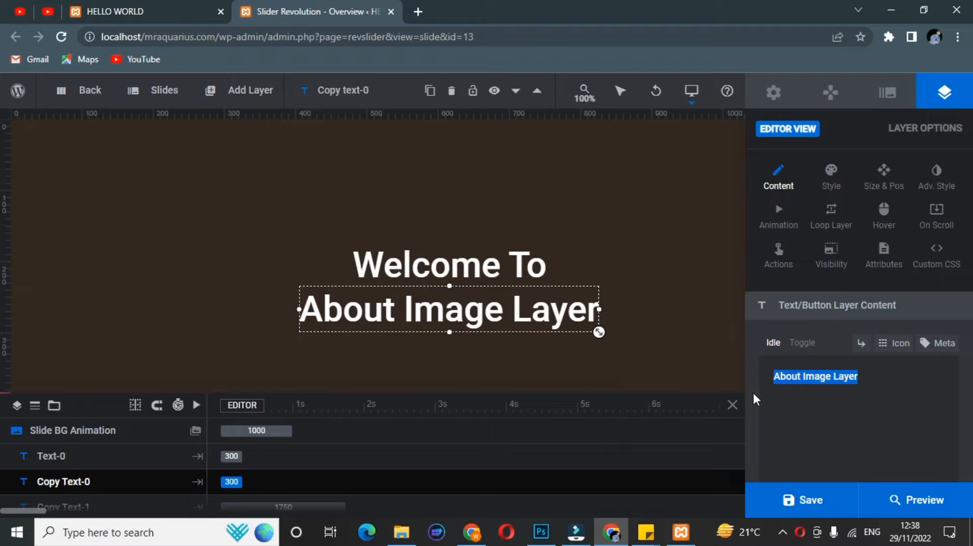
pyautogui.press('BackSpace')
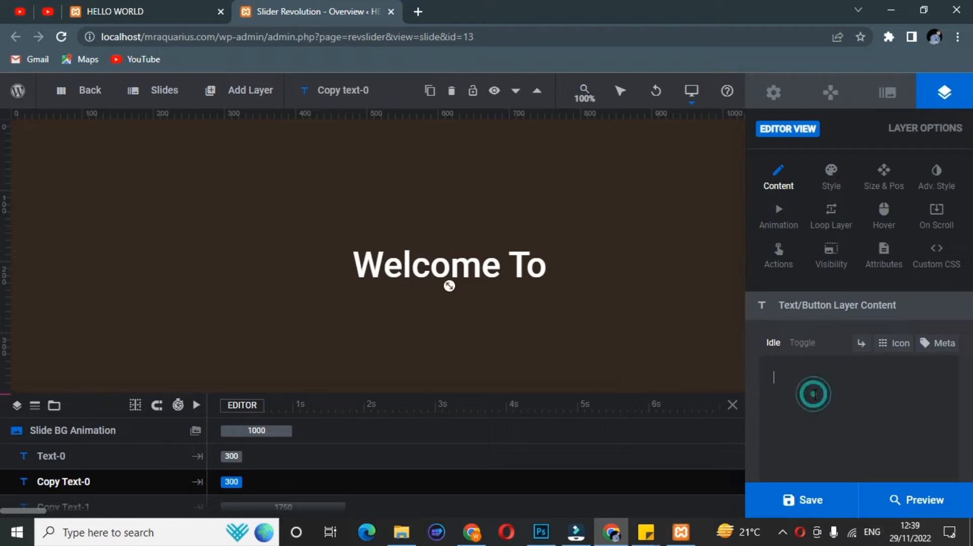
pyautogui.write('Mr')
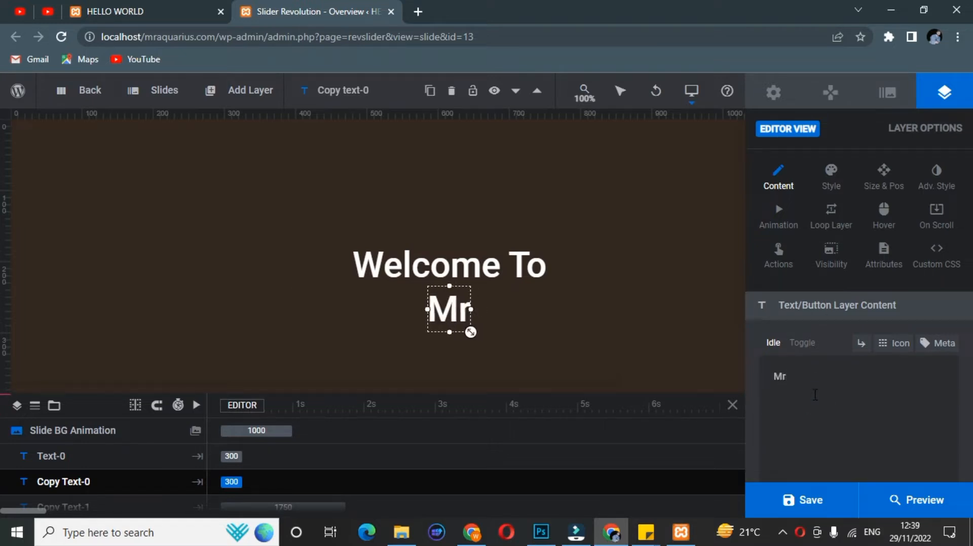
pyautogui.write(' Aquari')
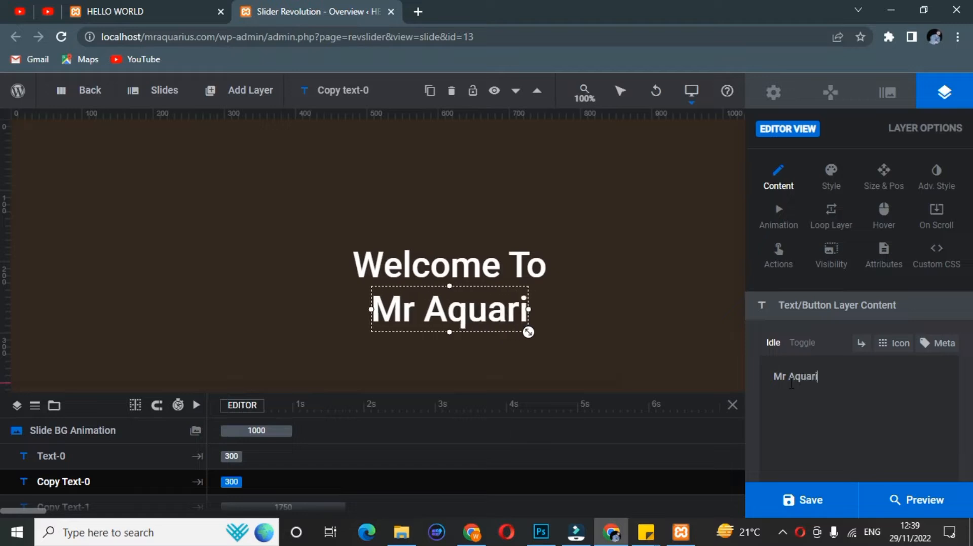
pyautogui.write('us')
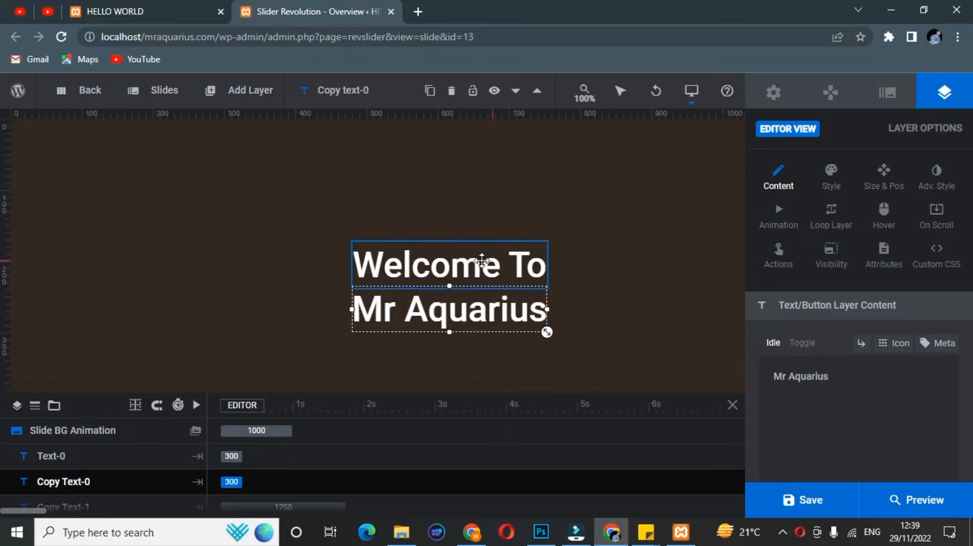
# Move the "Welcome To" text about 230 px left and slightly up, leaving a small gap above "Mr Aquarius".
pyautogui.click(481, 260)
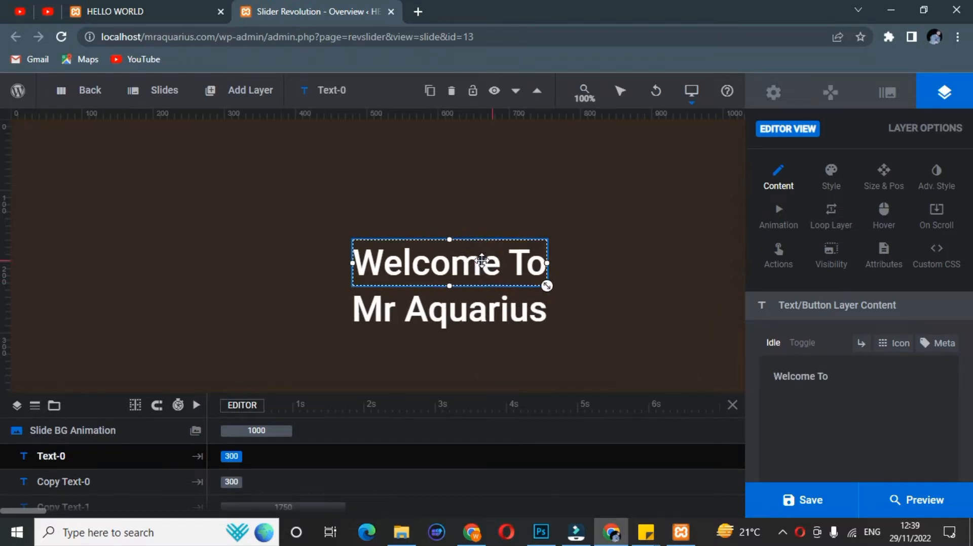
pyautogui.click(448, 321)
pyautogui.click(404, 246)
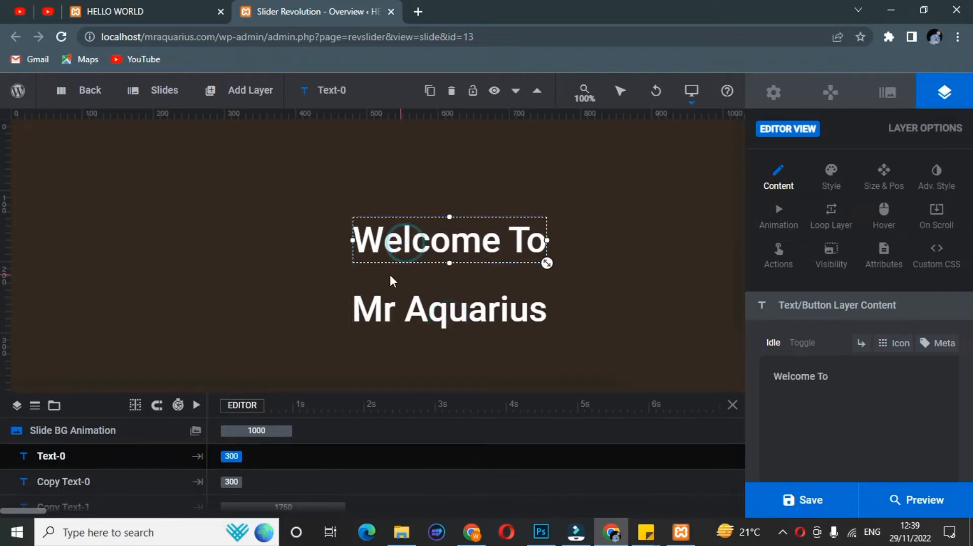
pyautogui.press('Down')
pyautogui.press('Down')
pyautogui.press('Down')
pyautogui.press('Down')
pyautogui.press('Down')
pyautogui.press('Down')
pyautogui.press('Down')
pyautogui.press('Down')
pyautogui.press('Down')
pyautogui.press('Down')
pyautogui.press('Down')
pyautogui.press('Down')
pyautogui.press('Down')
pyautogui.press('Down')
pyautogui.press('Down')
pyautogui.press('Down')
pyautogui.press('Down')
pyautogui.press('Down')
pyautogui.press('Down')
pyautogui.press('Down')
pyautogui.press('Left')
pyautogui.press('Left')
pyautogui.press('Left')
pyautogui.press('Left')
pyautogui.press('Left')
pyautogui.press('Left')
pyautogui.press('Left')
pyautogui.press('Left')
pyautogui.press('Left')
pyautogui.press('Left')
pyautogui.press('Left')
pyautogui.press('Left')
pyautogui.press('Left')
pyautogui.press('Left')
pyautogui.press('Left')
pyautogui.press('Left')
pyautogui.press('Left')
pyautogui.press('Left')
pyautogui.press('Left')
pyautogui.press('Left')
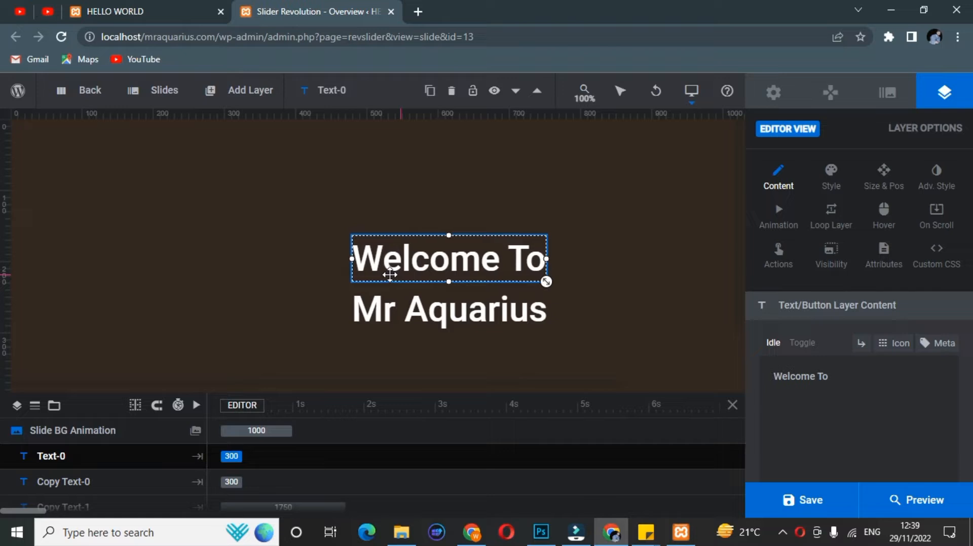
pyautogui.press('Left')
pyautogui.press('Left')
pyautogui.press('Left')
pyautogui.press('Left')
pyautogui.press('Left')
pyautogui.press('Left')
pyautogui.press('Left')
pyautogui.press('Left')
pyautogui.press('Left')
pyautogui.press('Left')
pyautogui.press('Left')
pyautogui.press('Left')
pyautogui.press('Left')
pyautogui.press('Left')
pyautogui.press('Left')
pyautogui.press('Left')
pyautogui.press('Left')
pyautogui.press('Left')
pyautogui.press('Left')
pyautogui.press('Left')
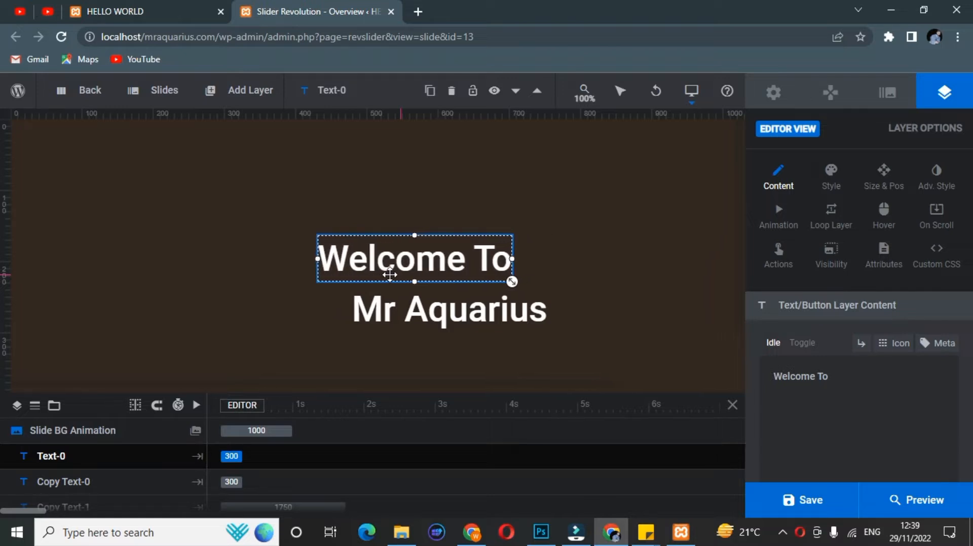
pyautogui.press('Left')
pyautogui.press('Left')
pyautogui.press('Left')
pyautogui.press('Left')
pyautogui.press('Left')
pyautogui.press('Left')
pyautogui.press('Left')
pyautogui.press('Left')
pyautogui.press('Left')
pyautogui.press('Left')
pyautogui.press('Left')
pyautogui.press('Left')
pyautogui.press('Left')
pyautogui.press('Left')
pyautogui.press('Left')
pyautogui.press('Left')
pyautogui.press('Left')
pyautogui.press('Left')
pyautogui.press('Left')
pyautogui.press('Left')
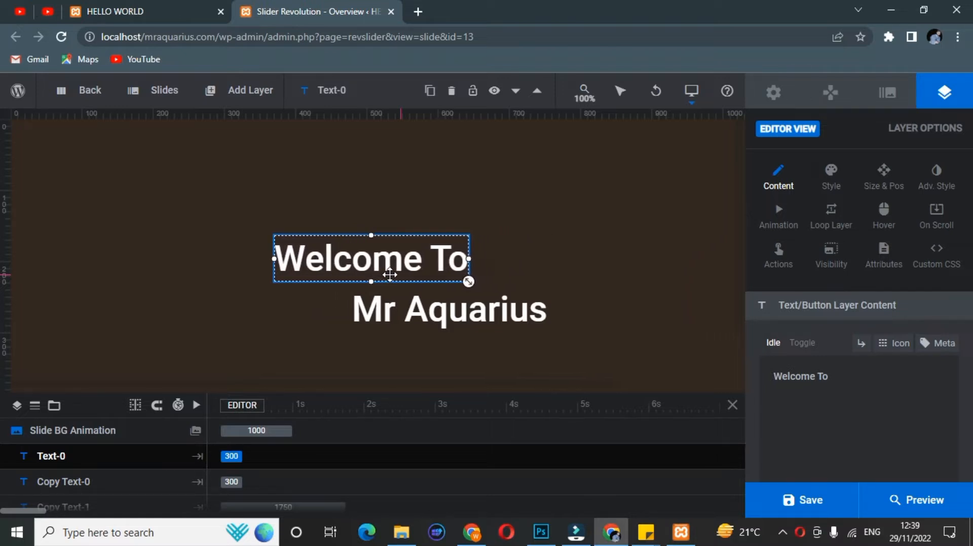
pyautogui.press('Left')
pyautogui.press('Left')
pyautogui.press('Left')
pyautogui.press('Left')
pyautogui.press('Left')
pyautogui.press('Left')
pyautogui.press('Left')
pyautogui.press('Left')
pyautogui.press('Left')
pyautogui.press('Left')
pyautogui.press('Left')
pyautogui.press('Left')
pyautogui.press('Left')
pyautogui.press('Left')
pyautogui.press('Left')
pyautogui.press('Left')
pyautogui.press('Left')
pyautogui.press('Left')
pyautogui.press('Left')
pyautogui.press('Left')
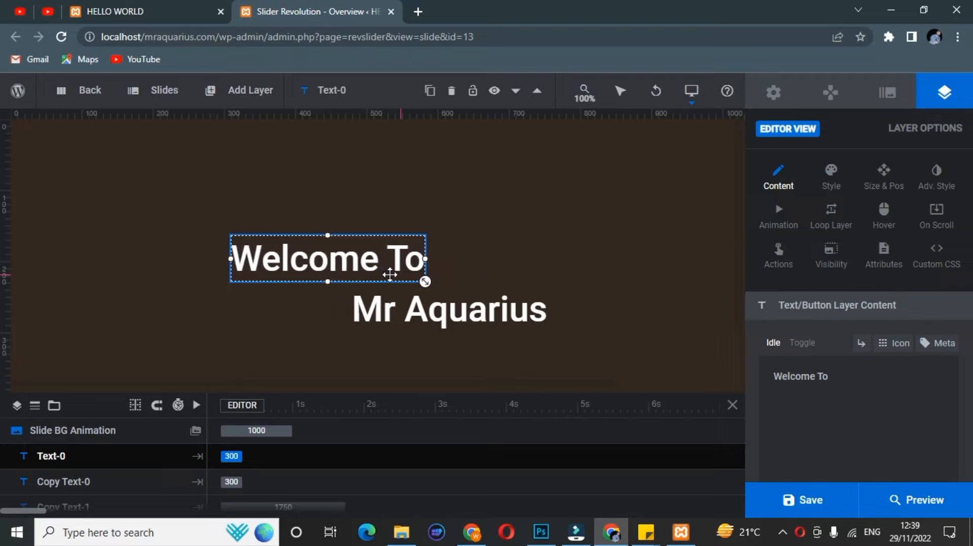
pyautogui.press('Left')
pyautogui.press('Left')
pyautogui.press('Left')
pyautogui.press('Left')
pyautogui.press('Left')
pyautogui.press('Left')
pyautogui.press('Left')
pyautogui.press('Left')
pyautogui.press('Left')
pyautogui.press('Left')
pyautogui.press('Left')
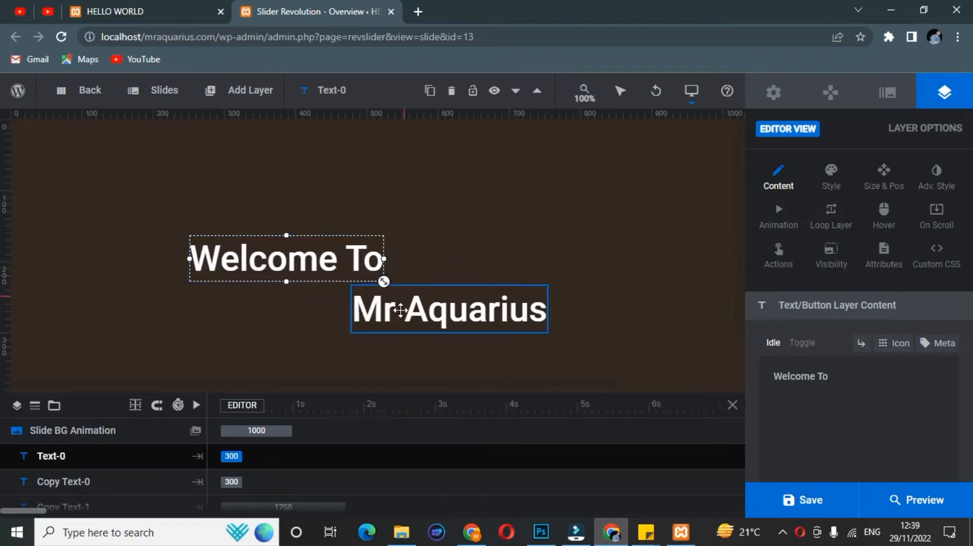
# Move the "Mr Aquarius" text about 230 px left so that it lines up directly under "Welcome To".
pyautogui.click(404, 318)
pyautogui.press('Left')
pyautogui.press('Left')
pyautogui.press('Left')
pyautogui.press('Left')
pyautogui.press('Left')
pyautogui.press('Left')
pyautogui.press('Left')
pyautogui.press('Left')
pyautogui.press('Left')
pyautogui.press('Left')
pyautogui.press('Left')
pyautogui.press('Left')
pyautogui.press('Left')
pyautogui.press('Left')
pyautogui.press('Left')
pyautogui.press('Left')
pyautogui.press('Left')
pyautogui.press('Left')
pyautogui.press('Left')
pyautogui.press('Left')
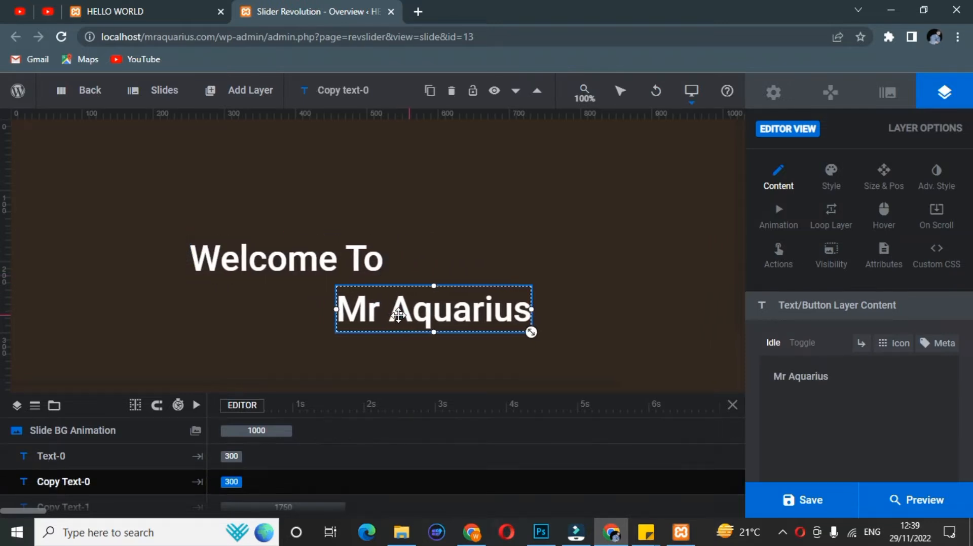
pyautogui.press('Left')
pyautogui.press('Left')
pyautogui.press('Left')
pyautogui.press('Left')
pyautogui.press('Left')
pyautogui.press('Left')
pyautogui.press('Left')
pyautogui.press('Left')
pyautogui.press('Left')
pyautogui.press('Left')
pyautogui.press('Left')
pyautogui.press('Left')
pyautogui.press('Left')
pyautogui.press('Left')
pyautogui.press('Left')
pyautogui.press('Left')
pyautogui.press('Left')
pyautogui.press('Left')
pyautogui.press('Left')
pyautogui.press('Left')
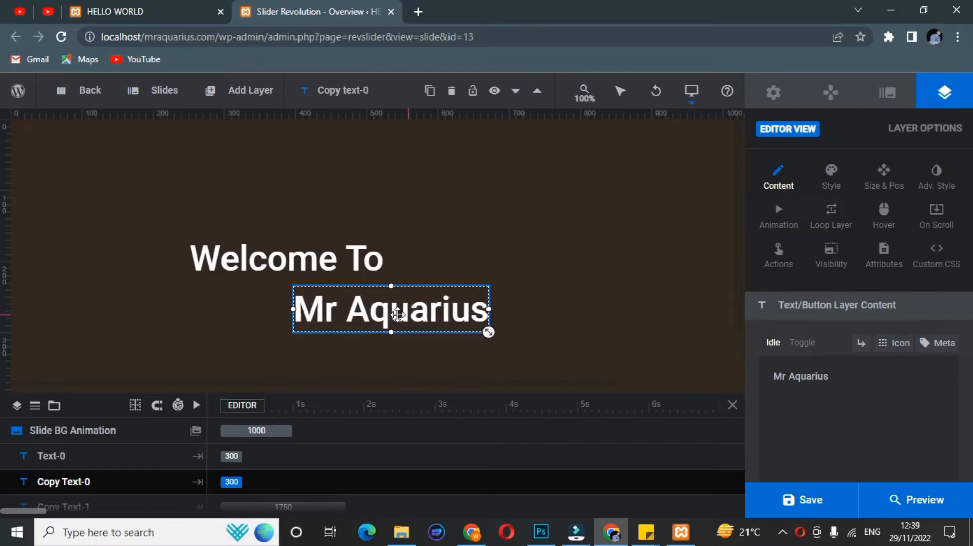
pyautogui.press('Left')
pyautogui.press('Left')
pyautogui.press('Left')
pyautogui.press('Left')
pyautogui.press('Left')
pyautogui.press('Left')
pyautogui.press('Left')
pyautogui.press('Left')
pyautogui.press('Left')
pyautogui.press('Left')
pyautogui.press('Left')
pyautogui.press('Left')
pyautogui.press('Left')
pyautogui.press('Left')
pyautogui.press('Left')
pyautogui.press('Left')
pyautogui.press('Left')
pyautogui.press('Left')
pyautogui.press('Left')
pyautogui.press('Left')
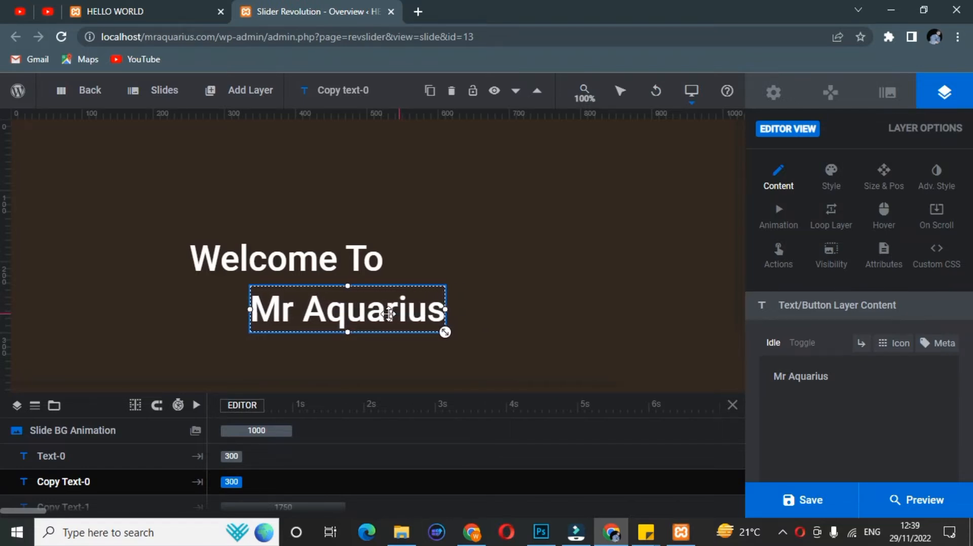
pyautogui.press('Left')
pyautogui.press('Left')
pyautogui.press('Left')
pyautogui.press('Left')
pyautogui.press('Left')
pyautogui.press('Left')
pyautogui.press('Left')
pyautogui.press('Left')
pyautogui.press('Left')
pyautogui.press('Left')
pyautogui.press('Left')
pyautogui.press('Left')
pyautogui.press('Left')
pyautogui.press('Left')
pyautogui.press('Left')
pyautogui.press('Left')
pyautogui.press('Left')
pyautogui.press('Left')
pyautogui.press('Left')
pyautogui.press('Left')
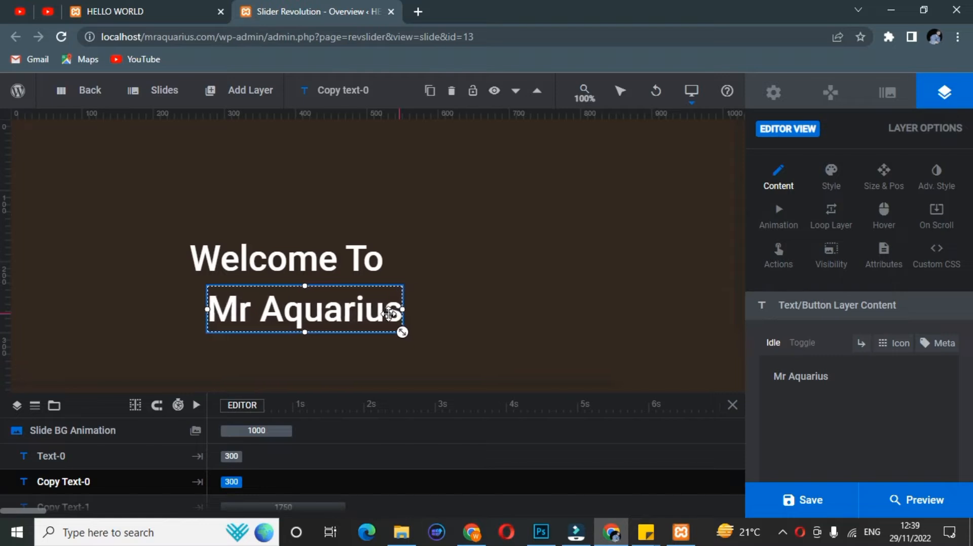
pyautogui.press('Left')
pyautogui.press('Left')
pyautogui.press('Left')
pyautogui.press('Left')
pyautogui.press('Left')
pyautogui.press('Left')
pyautogui.press('Left')
pyautogui.press('Left')
pyautogui.press('Left')
pyautogui.press('Left')
pyautogui.press('Left')
pyautogui.press('Left')
pyautogui.press('Left')
pyautogui.press('Left')
pyautogui.press('Left')
pyautogui.press('Right')
pyautogui.press('Right')
pyautogui.press('Right')
pyautogui.press('Right')
pyautogui.press('Right')
pyautogui.press('Right')
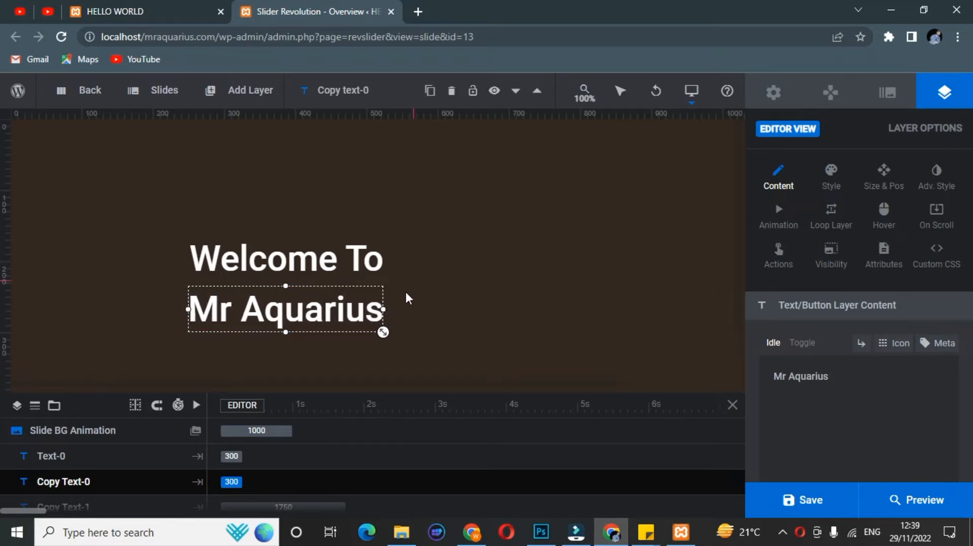
# Preview Slider 2 with the repositioned heading text and return to the editor.
pyautogui.click(406, 299)
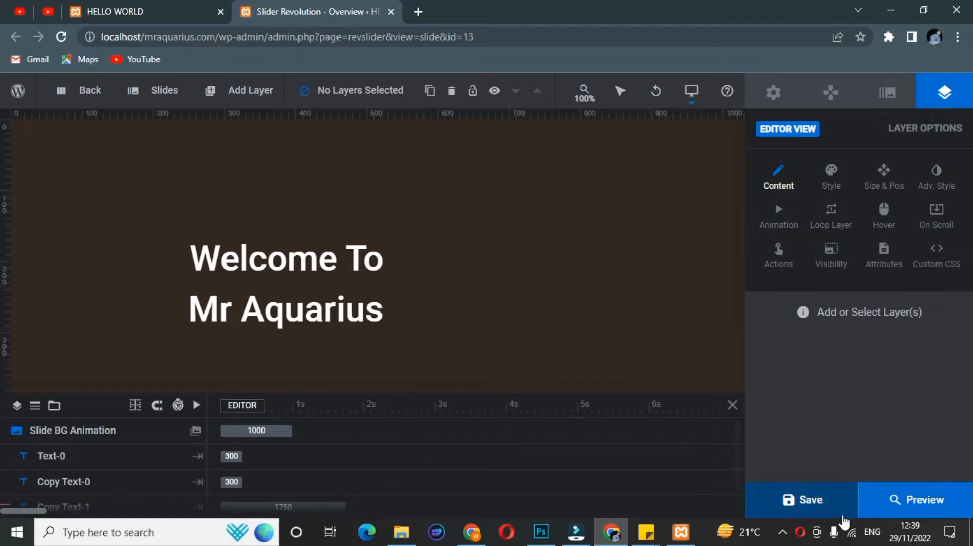
pyautogui.click(884, 509)
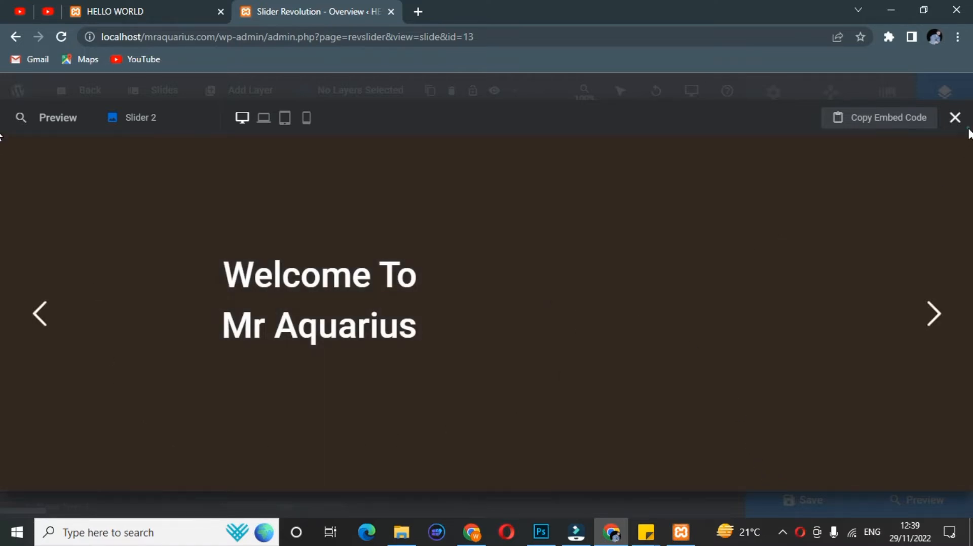
pyautogui.click(955, 117)
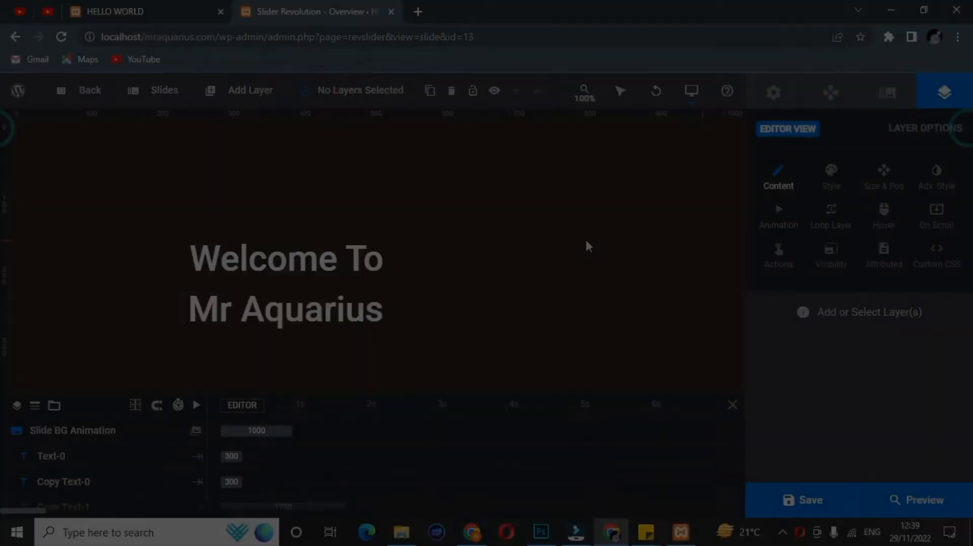
# Add an empty placeholder image layer and place it to the right of the heading text.
pyautogui.moveTo(239, 109)
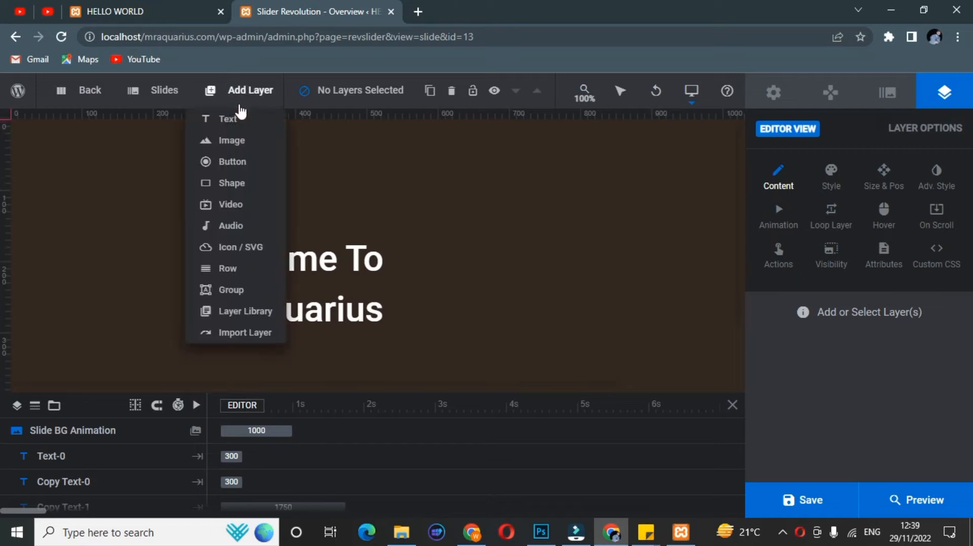
pyautogui.moveTo(214, 141)
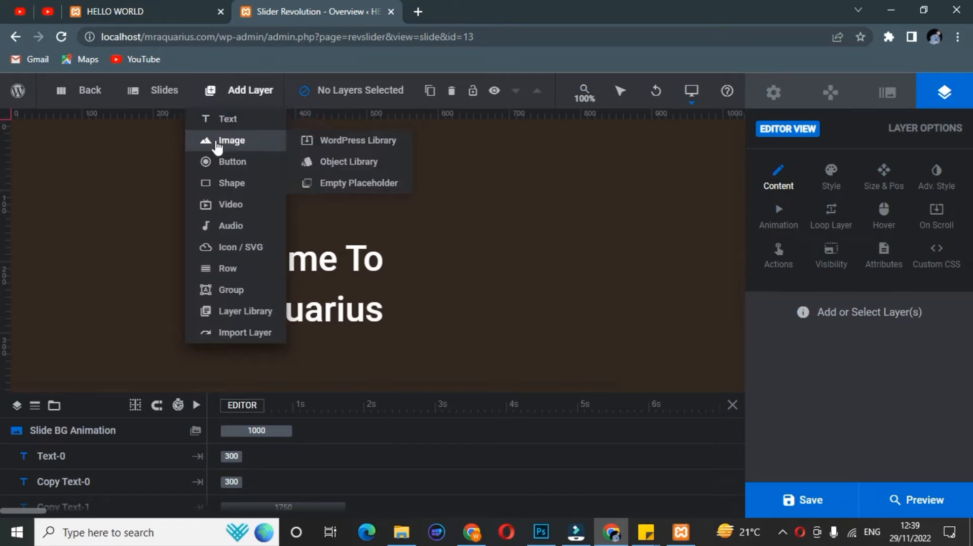
pyautogui.click(247, 144)
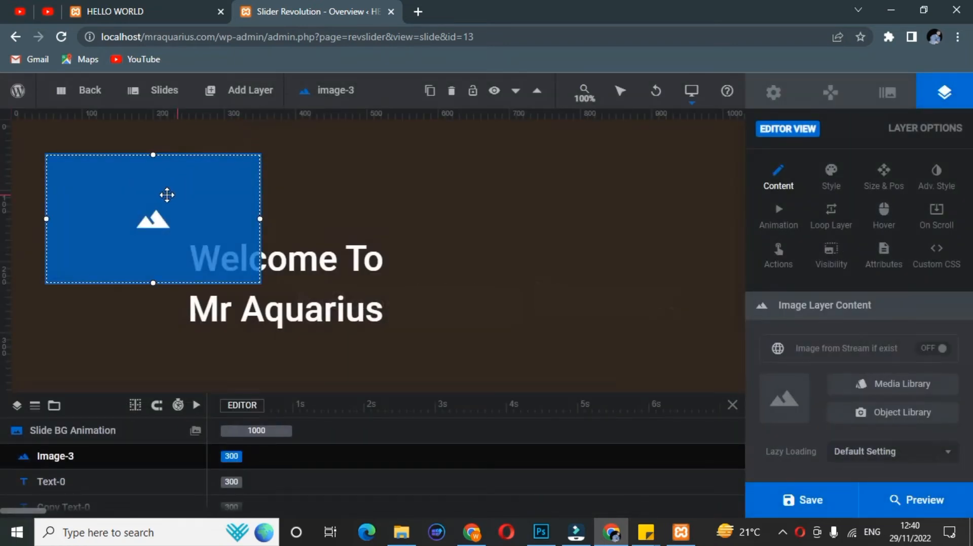
pyautogui.moveTo(191, 202); pyautogui.dragTo(620, 261)
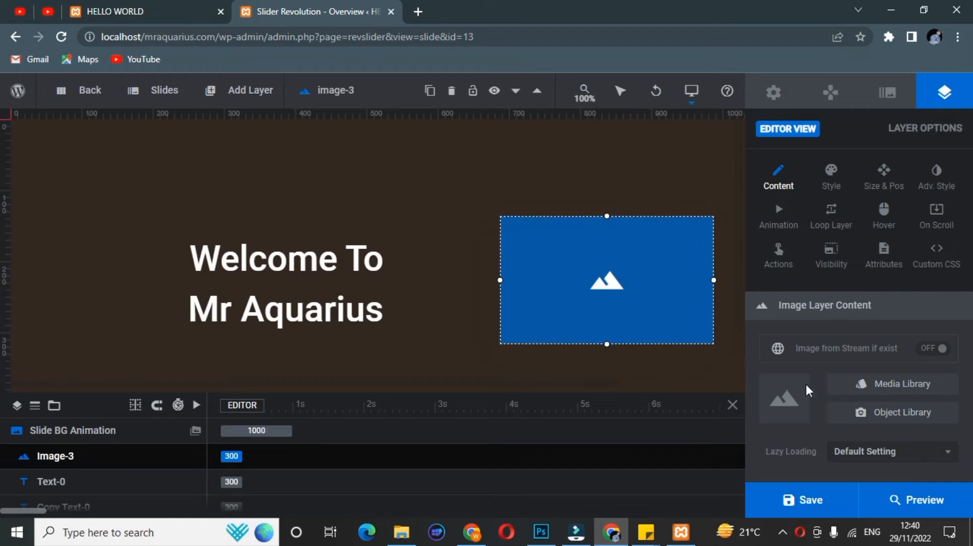
# Upload MR AQUARIUS.jpg from the Logo folder to the media library and insert it into the new image layer.
pyautogui.click(889, 384)
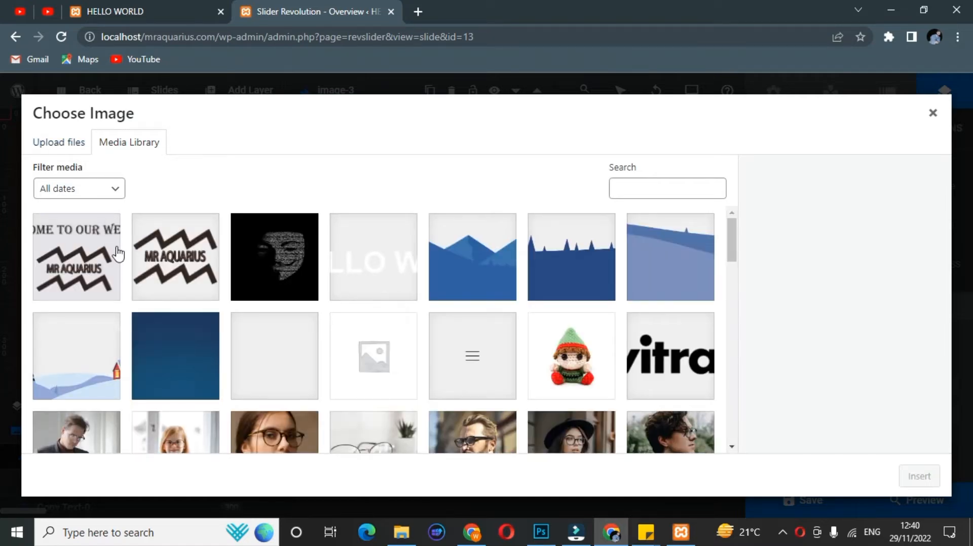
pyautogui.click(74, 151)
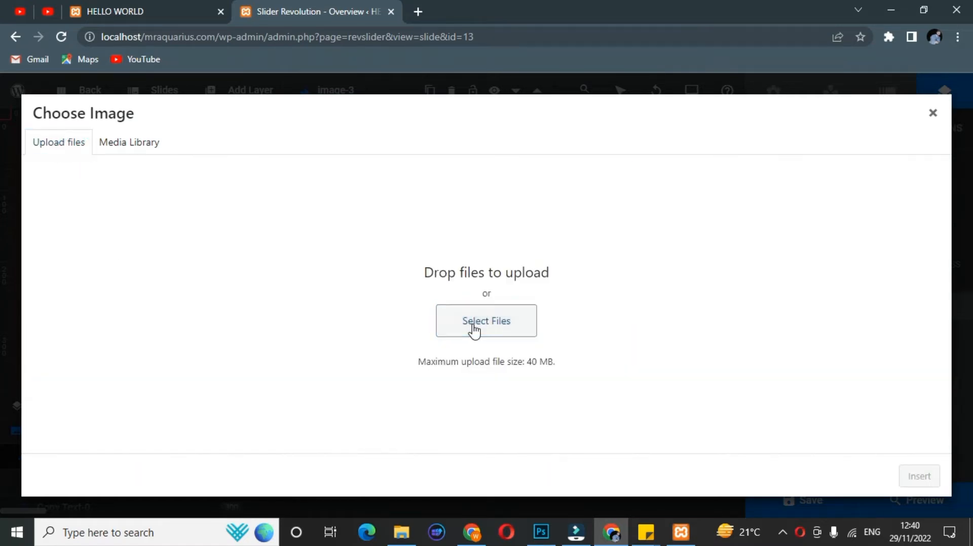
pyautogui.click(474, 328)
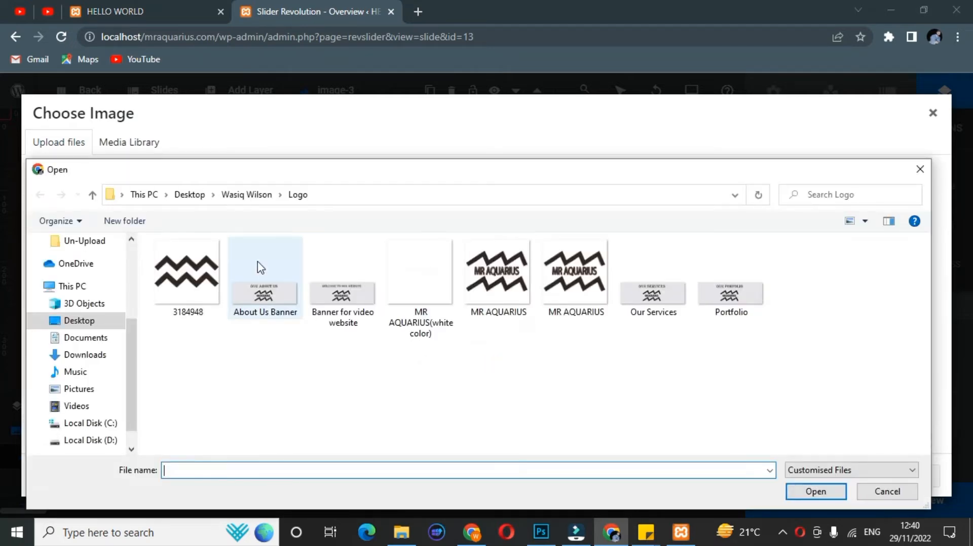
pyautogui.click(497, 294)
pyautogui.click(814, 489)
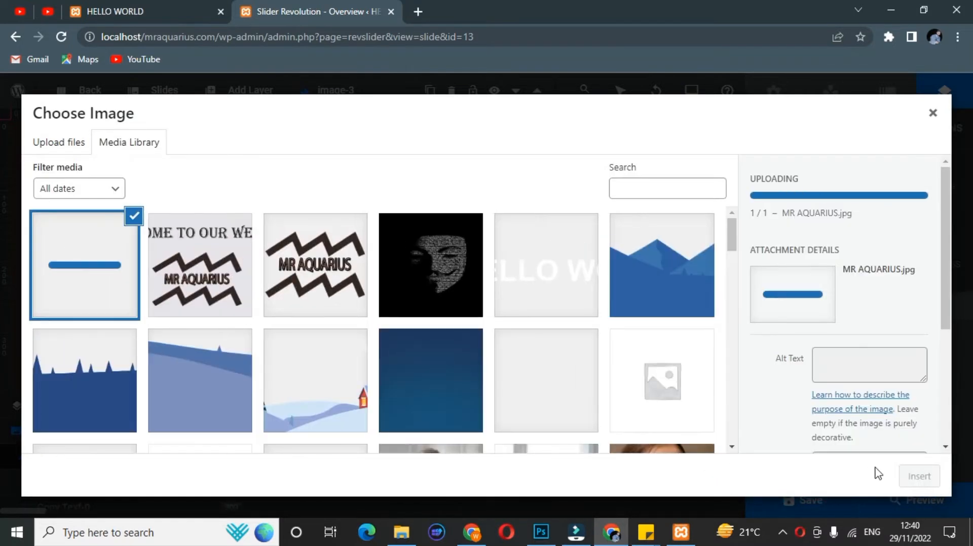
pyautogui.click(915, 479)
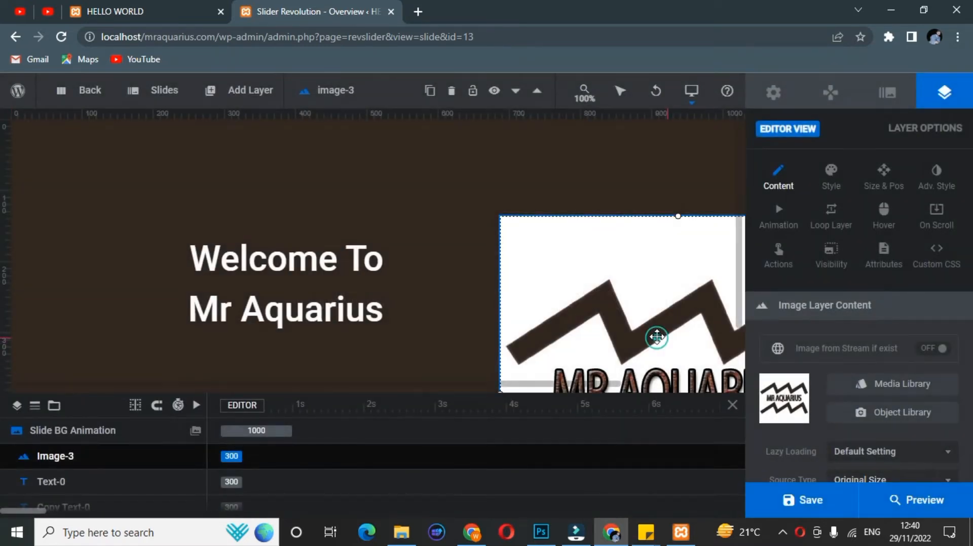
# Shrink the logo image to about 307 × 307 px and position it at about X 685, Y 83 px, beside the text.
pyautogui.moveTo(657, 339); pyautogui.dragTo(656, 327)
pyautogui.moveTo(595, 393); pyautogui.dragTo(595, 507)
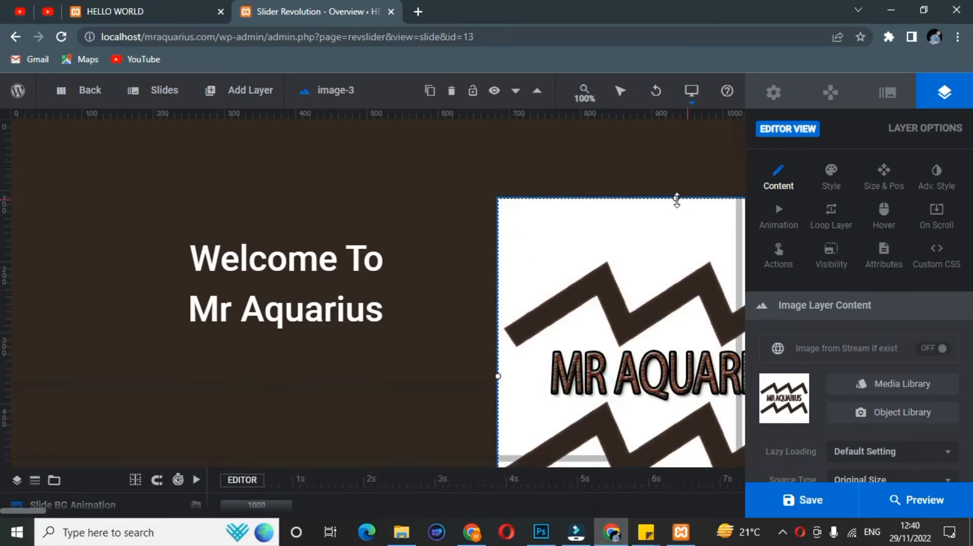
pyautogui.moveTo(676, 198); pyautogui.dragTo(655, 336)
pyautogui.moveTo(604, 305); pyautogui.dragTo(604, 287)
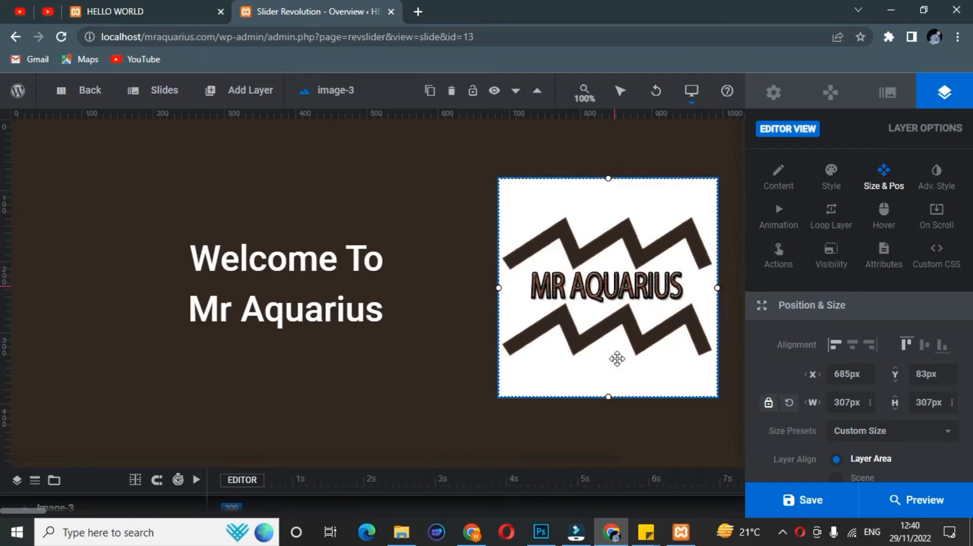
pyautogui.click(596, 430)
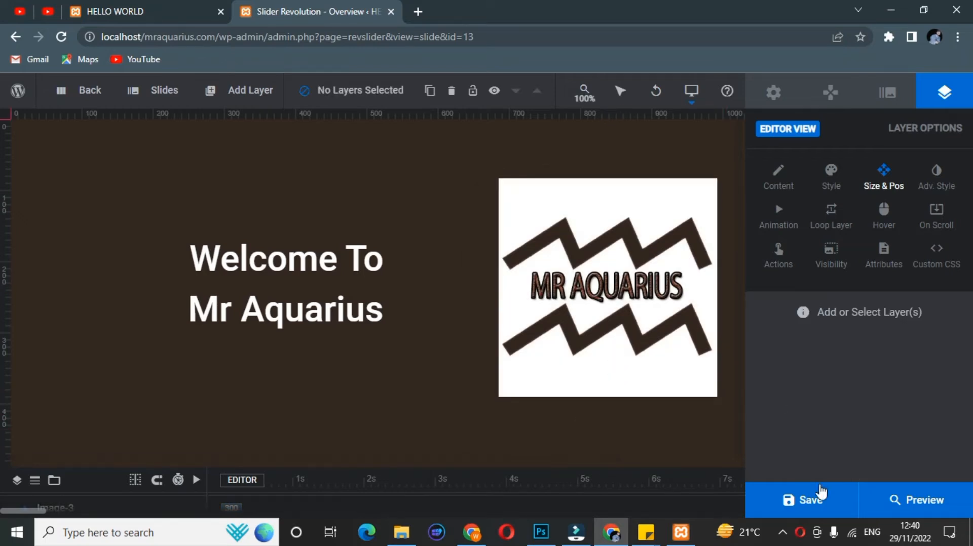
# Preview Slider 2 with the logo image and return to the editor.
pyautogui.click(896, 502)
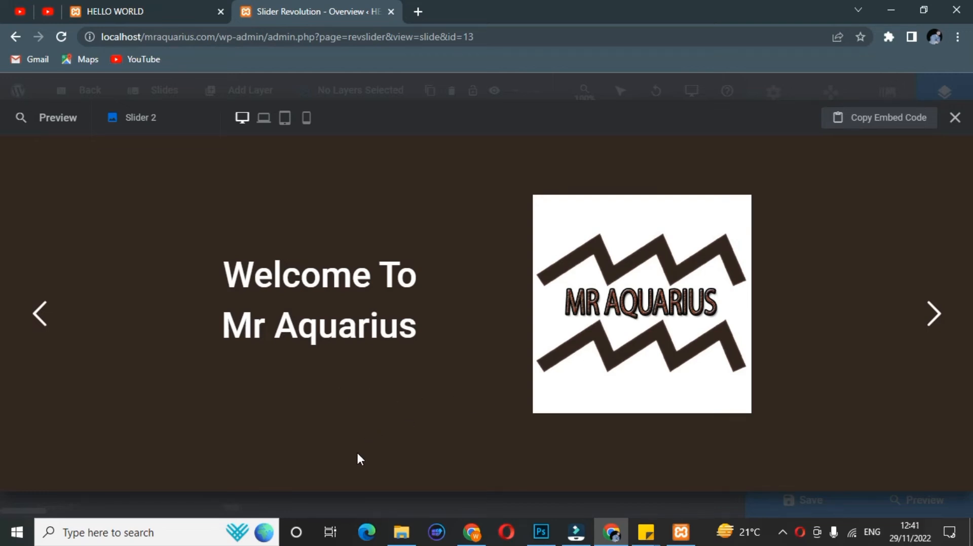
pyautogui.press('Escape')
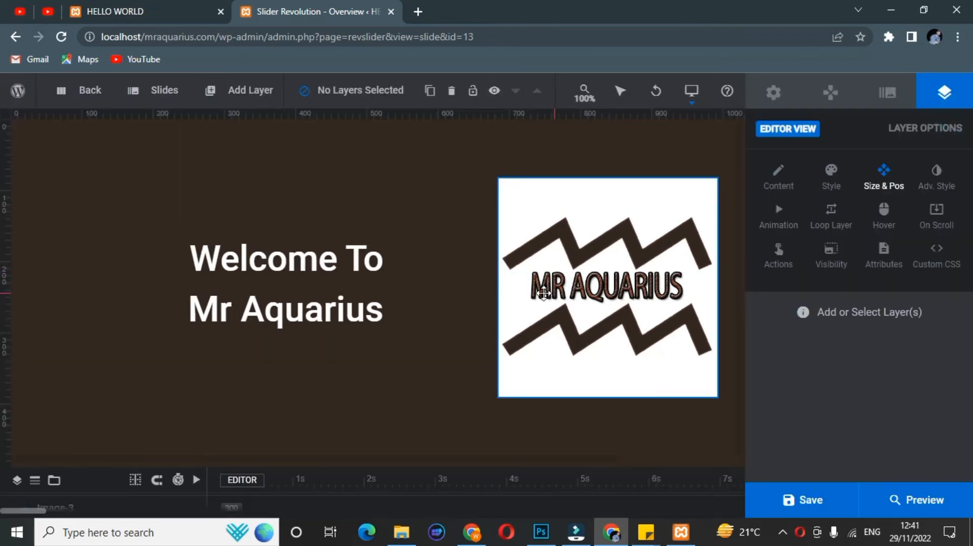
pyautogui.click(543, 306)
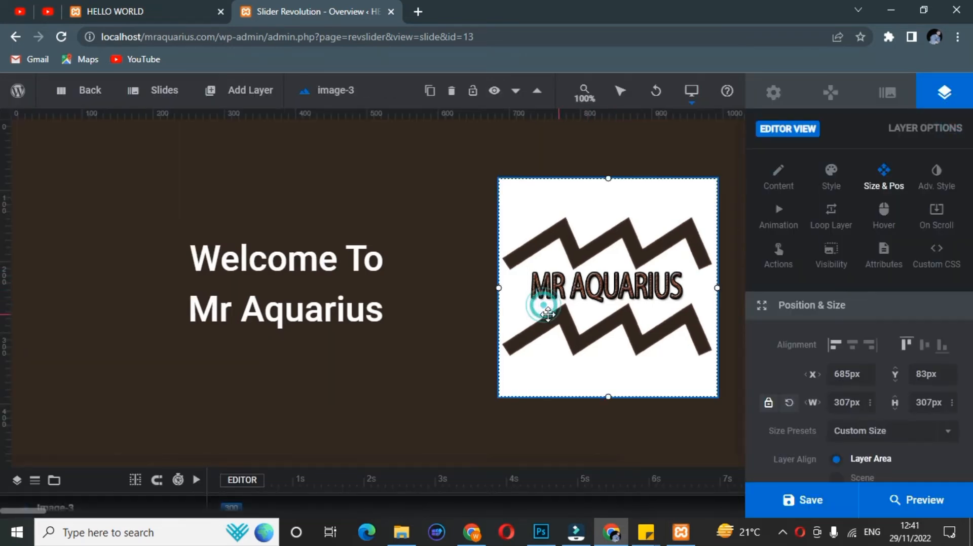
pyautogui.click(481, 315)
# Examine the logo image layer's position, width, height and alignment settings.
pyautogui.click(773, 504)
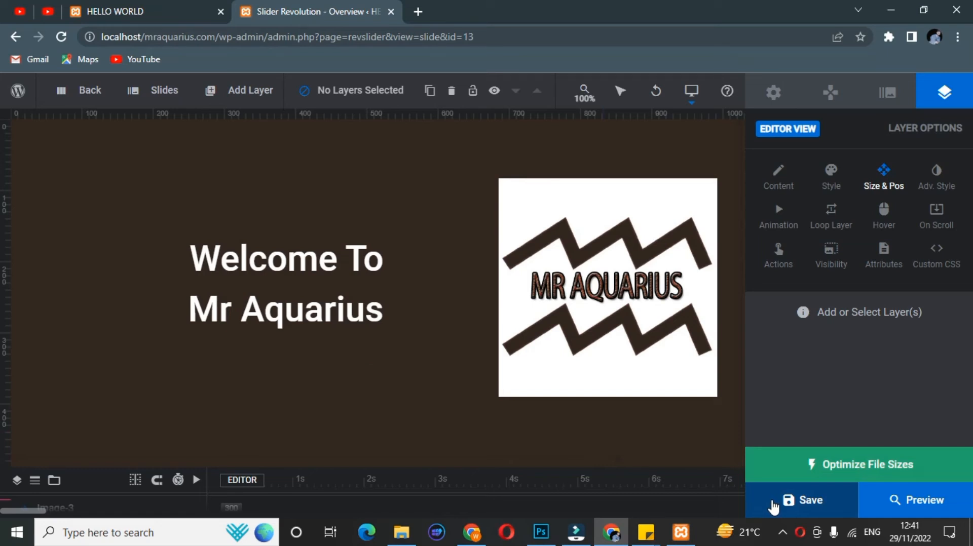
pyautogui.click(595, 325)
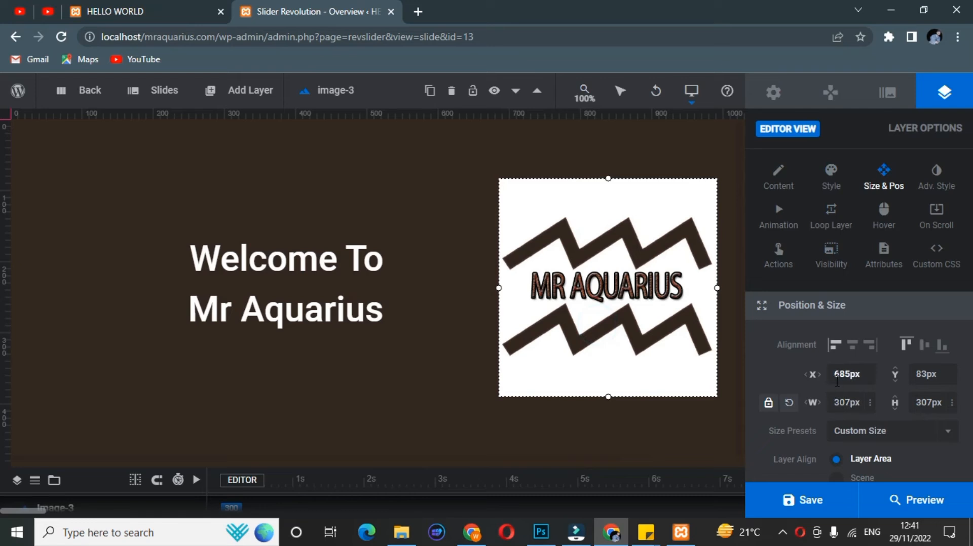
pyautogui.click(827, 405)
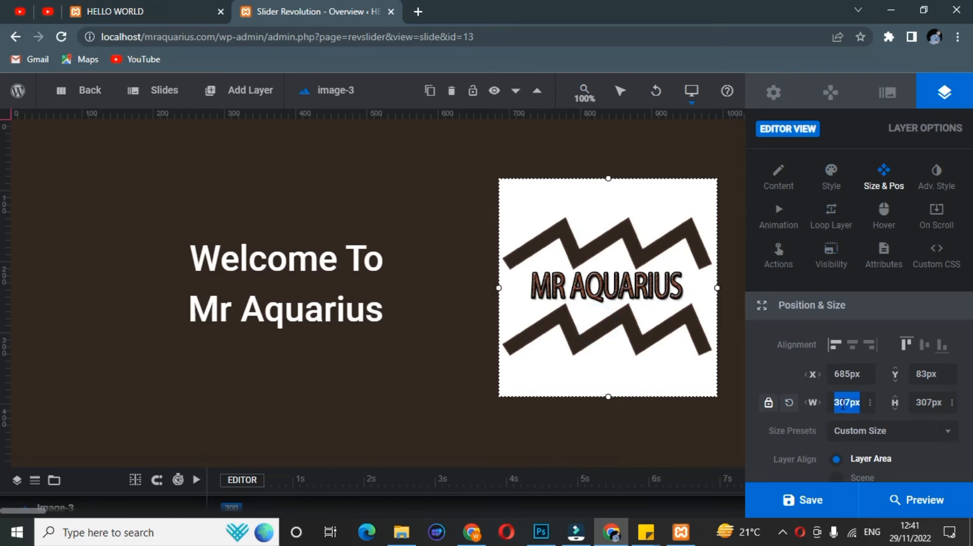
pyautogui.click(817, 405)
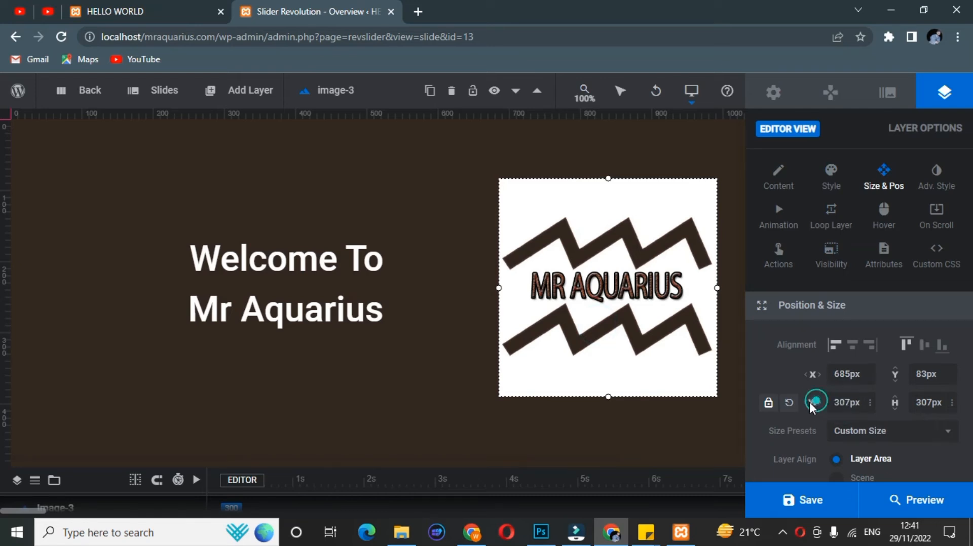
pyautogui.click(921, 405)
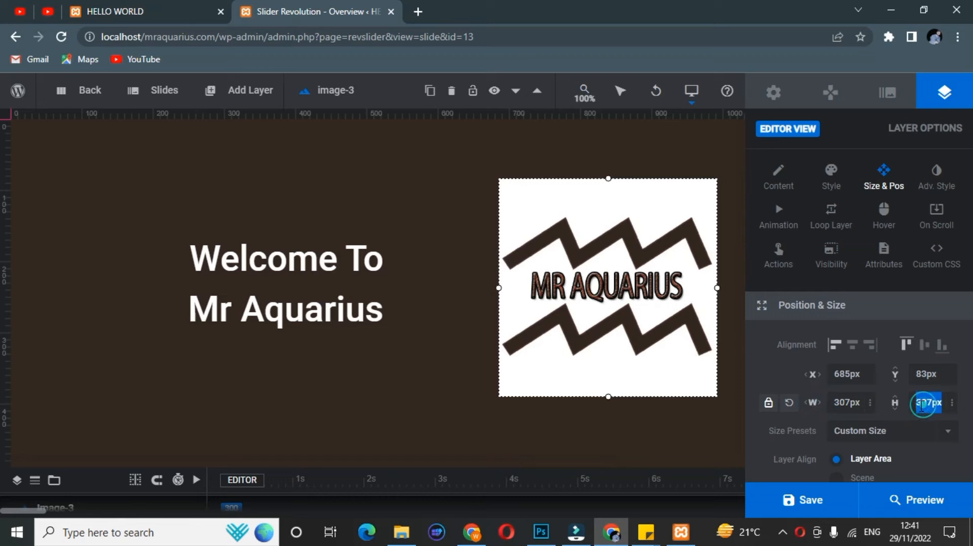
pyautogui.click(921, 404)
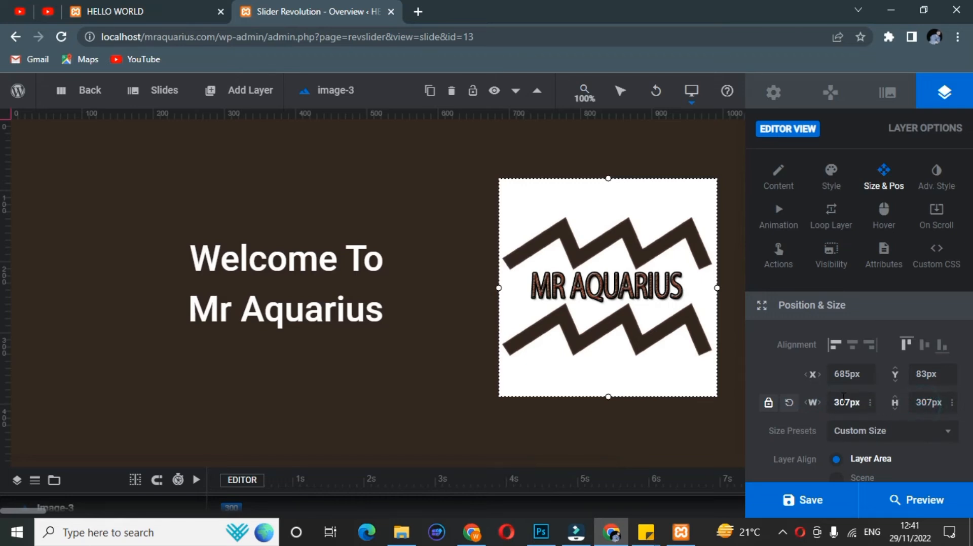
pyautogui.click(843, 402)
pyautogui.scroll(-3, 863, 419)
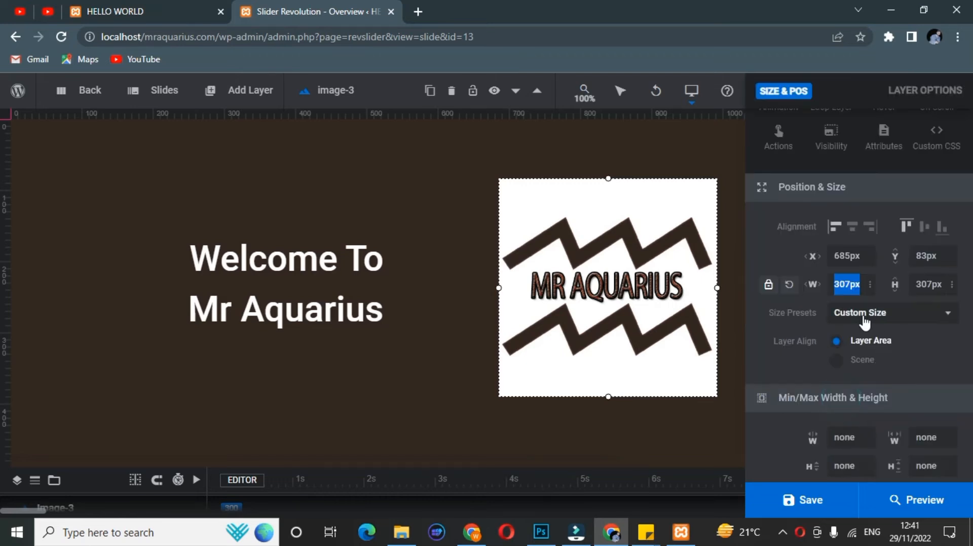
pyautogui.scroll(3, 854, 324)
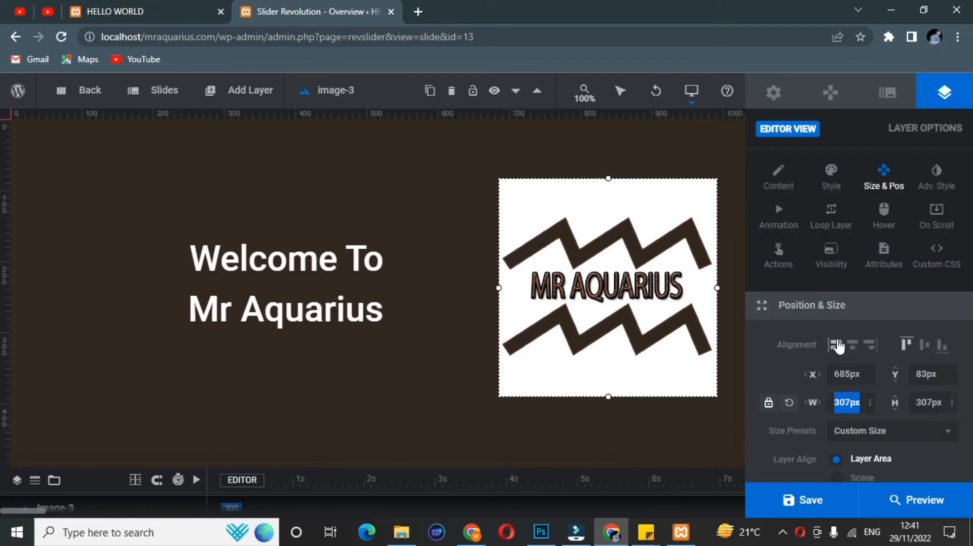
# Save the changes to Slider 2.
pyautogui.click(779, 361)
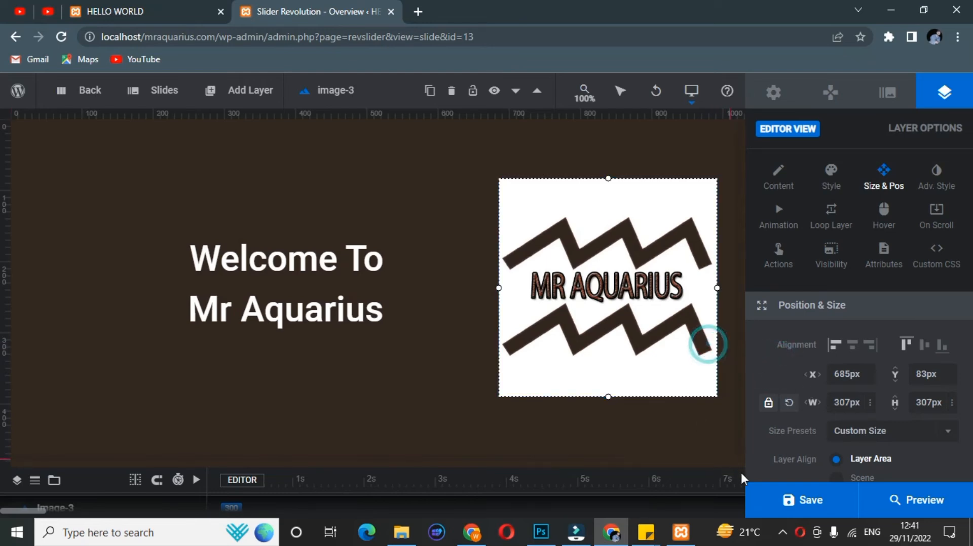
pyautogui.moveTo(769, 497)
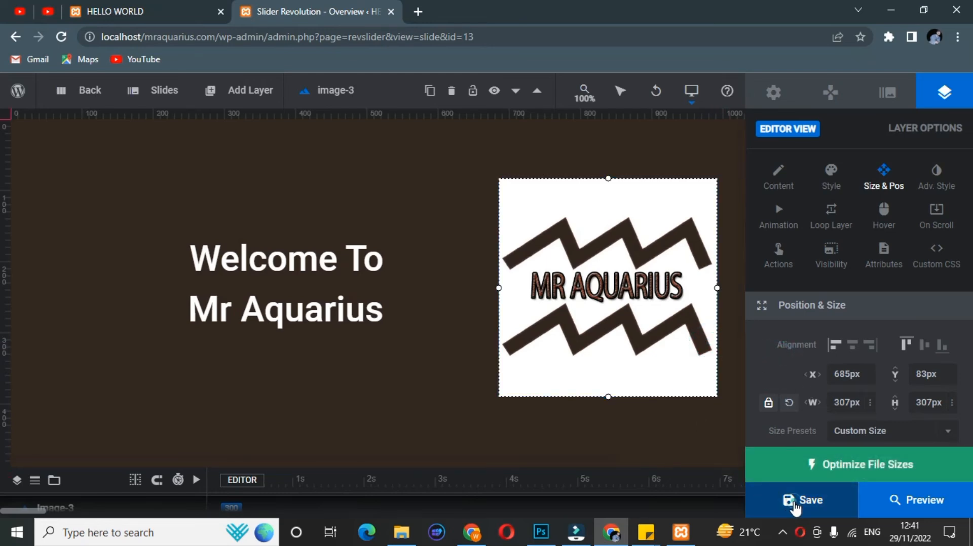
pyautogui.click(795, 507)
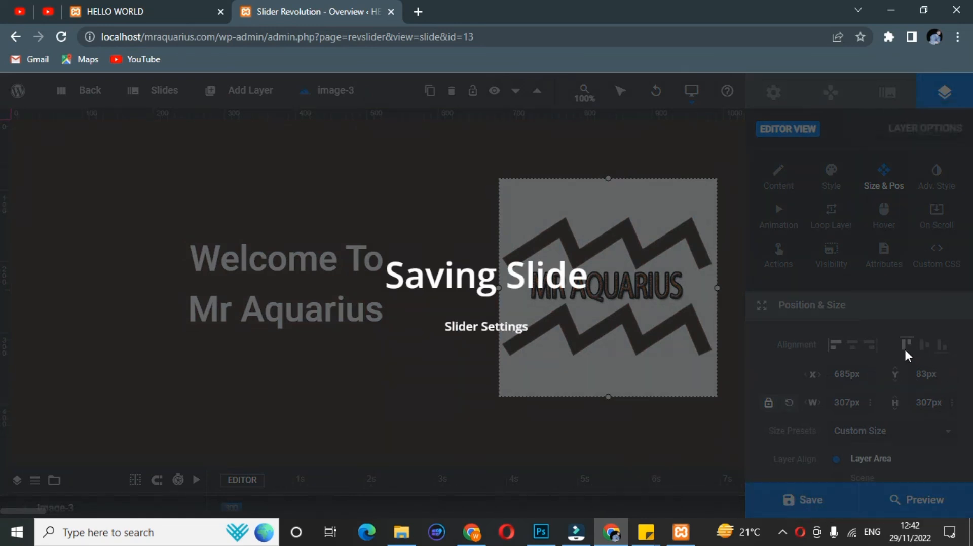
# Reload the website's home page and browse through the slides to check the updated slider.
pyautogui.click(130, 10)
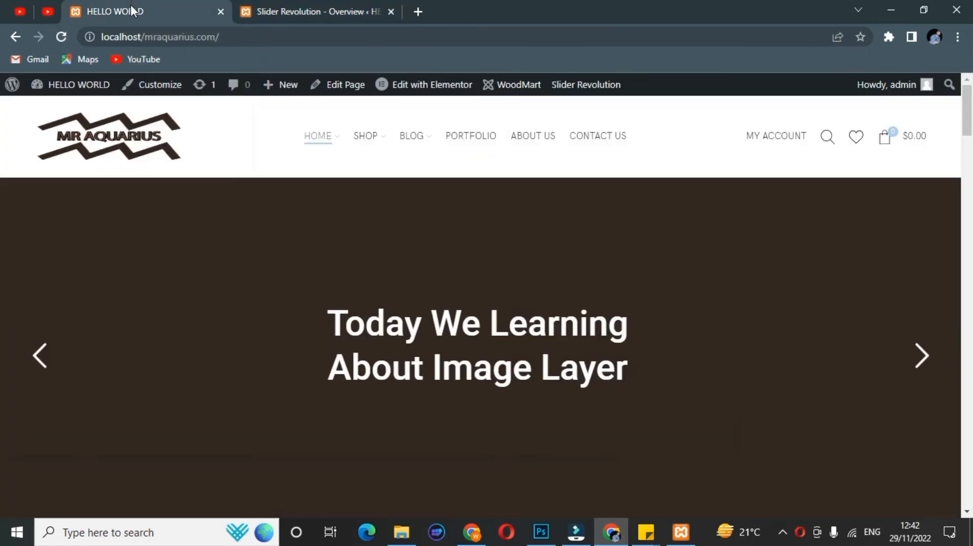
pyautogui.click(54, 39)
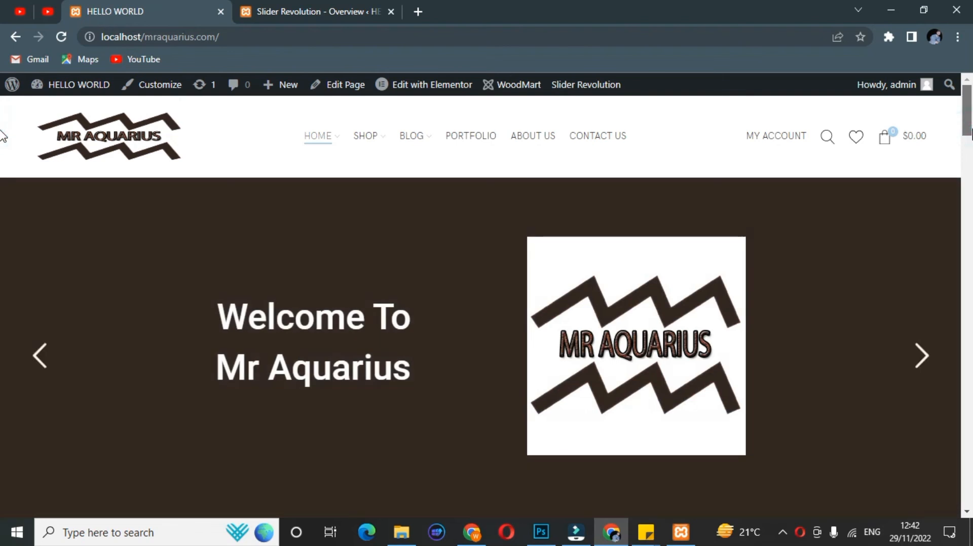
pyautogui.scroll(-1, 3, 138)
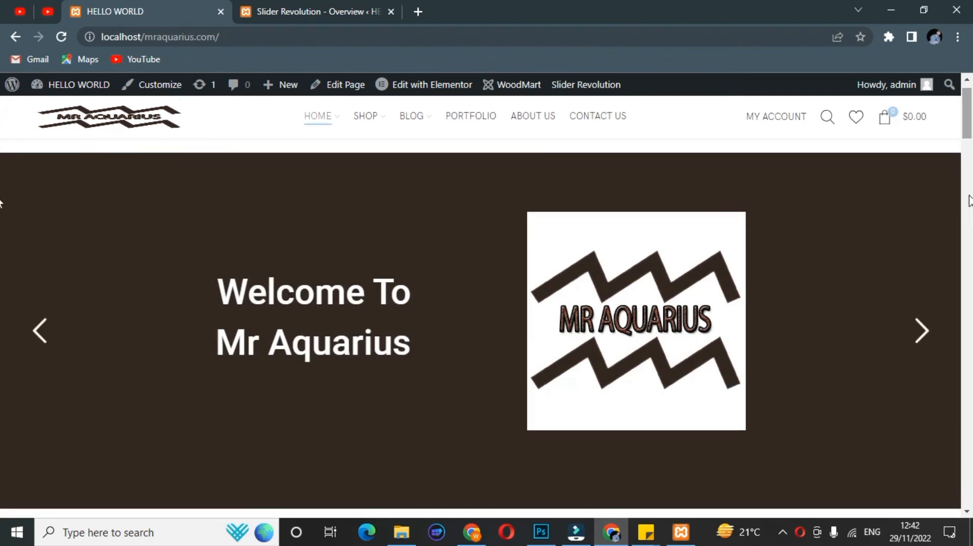
pyautogui.click(922, 331)
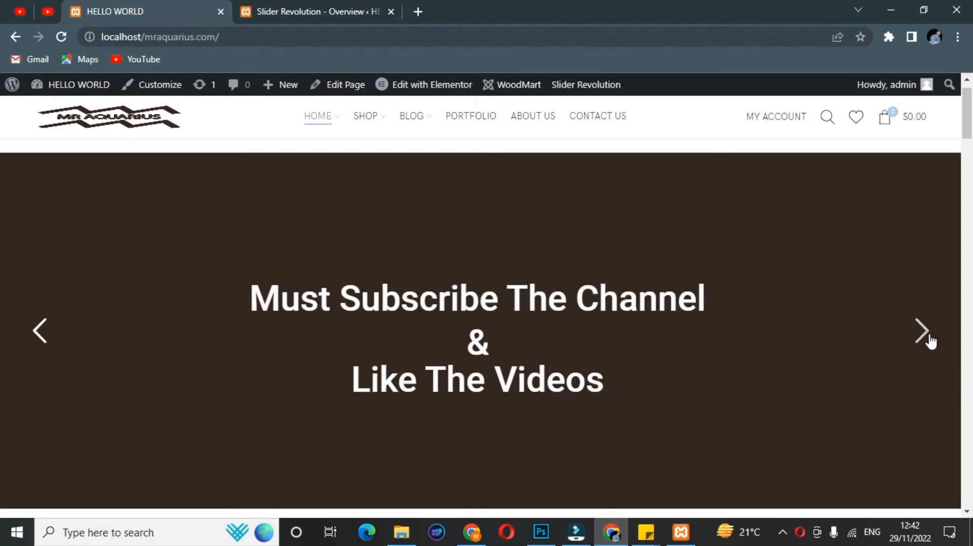
pyautogui.click(925, 338)
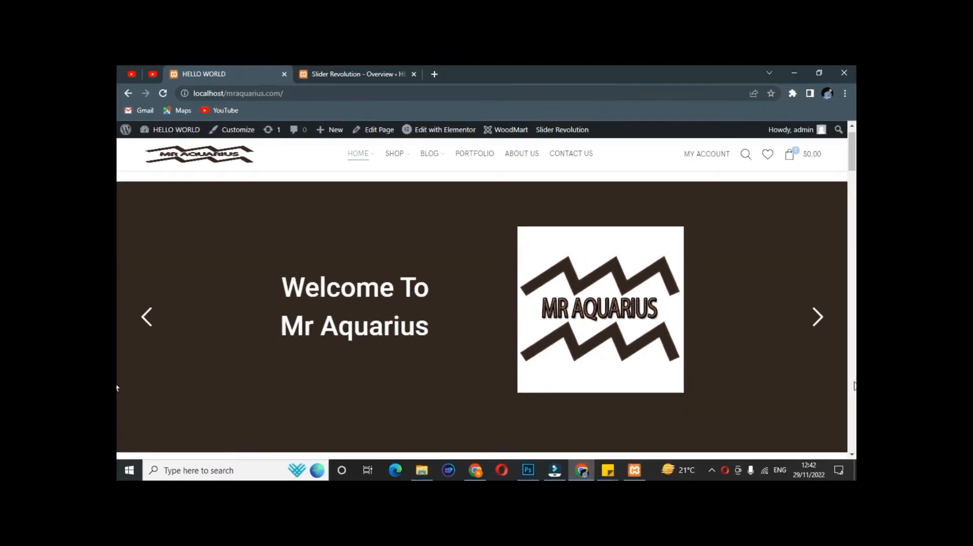